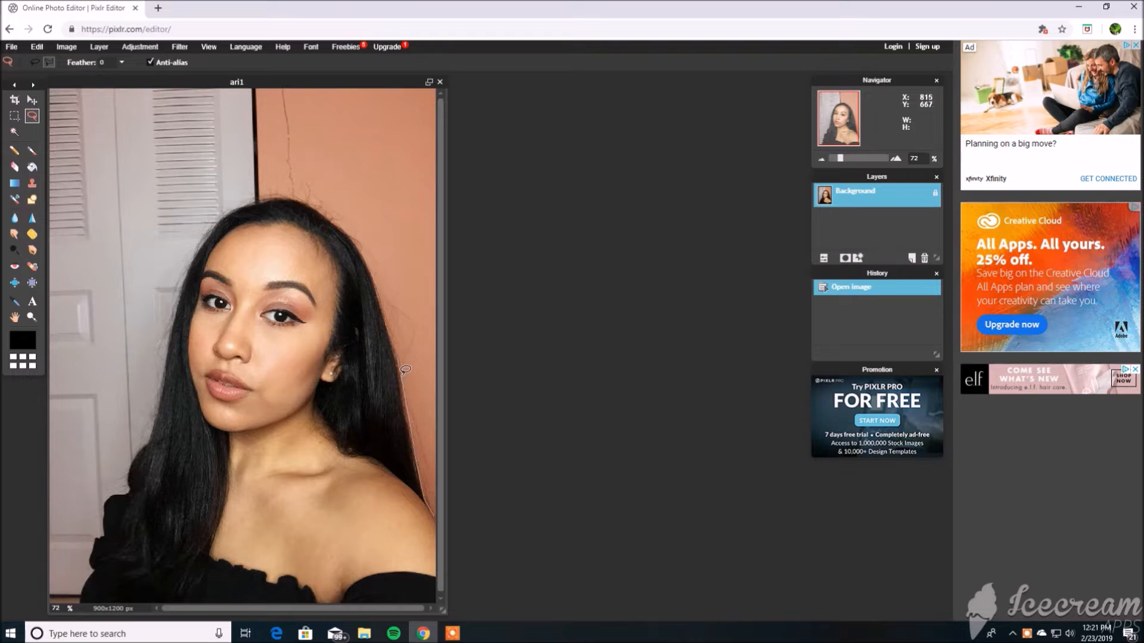
Outline the woman with the Lasso tool and cut her out of the background photo
click(400, 368)
mouse_move(213, 225)
mouse_down()
mouse_move(169, 340)
mouse_move(163, 421)
mouse_move(122, 482)
mouse_move(130, 465)
mouse_move(130, 493)
mouse_move(106, 495)
mouse_move(115, 489)
mouse_move(109, 529)
mouse_move(79, 602)
mouse_move(433, 598)
mouse_move(438, 510)
mouse_up()
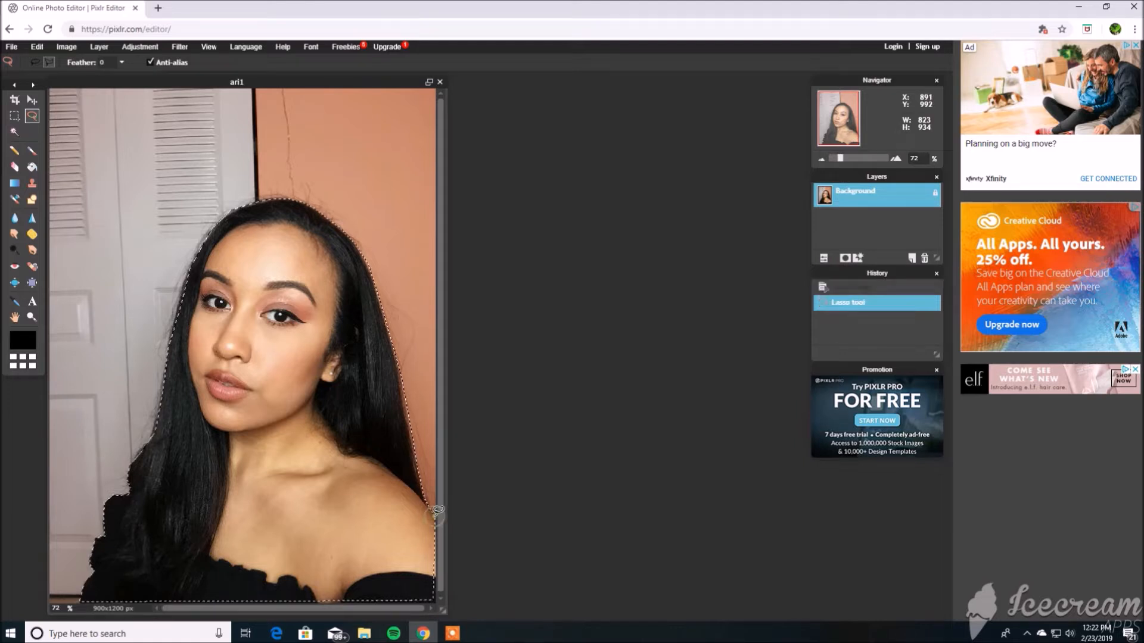
click(12, 46)
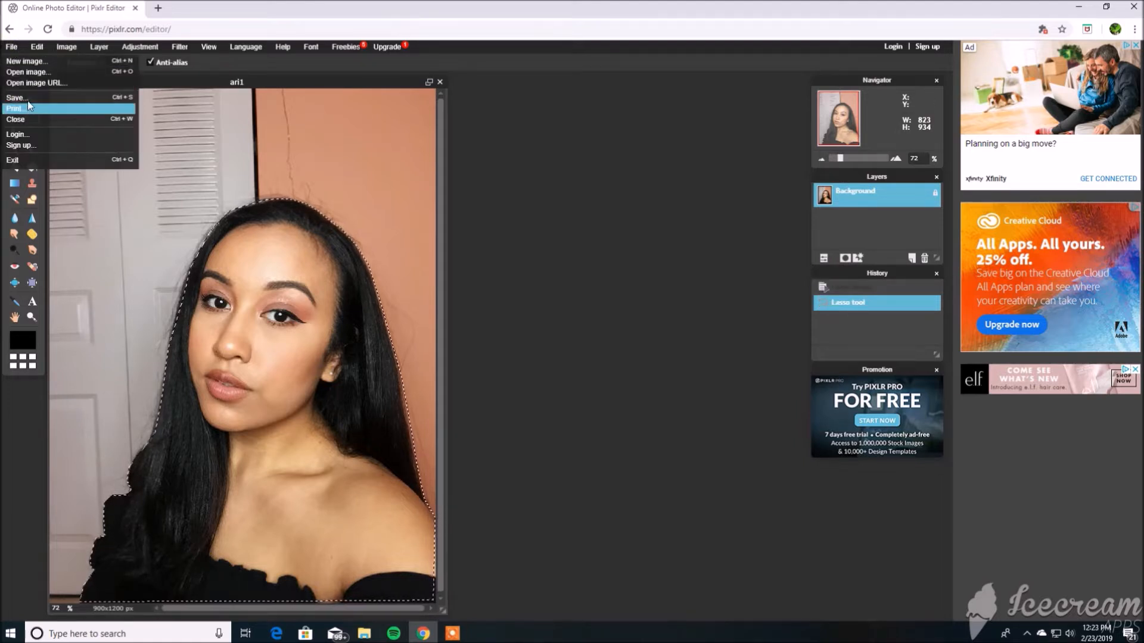
click(36, 52)
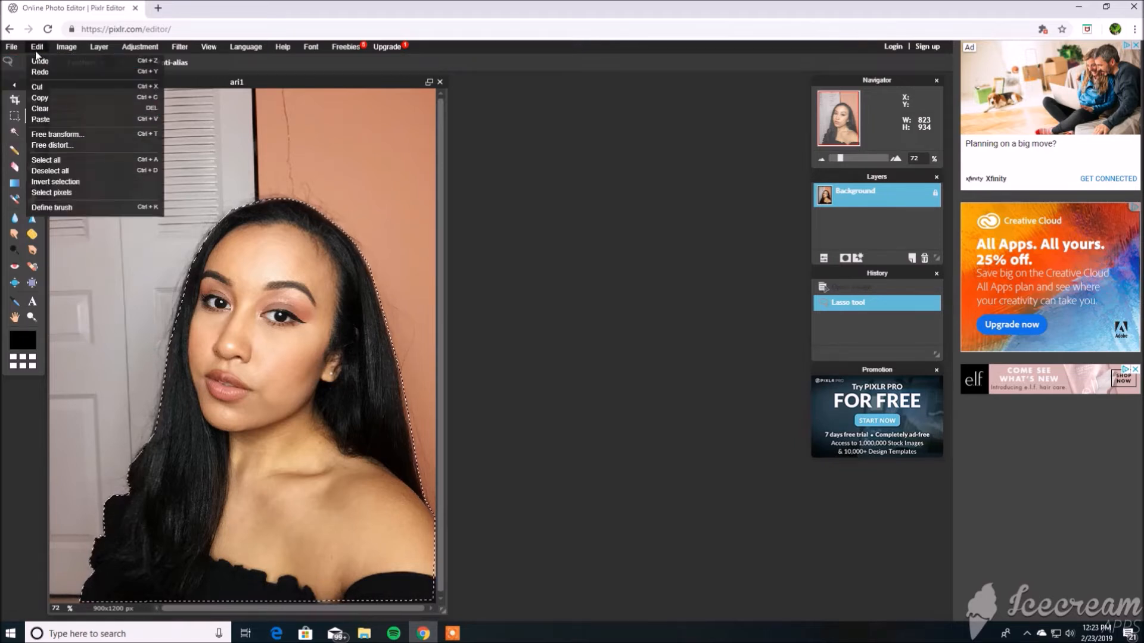
click(37, 87)
Create a new transparent image from the clipboard at 823 x 934
click(10, 49)
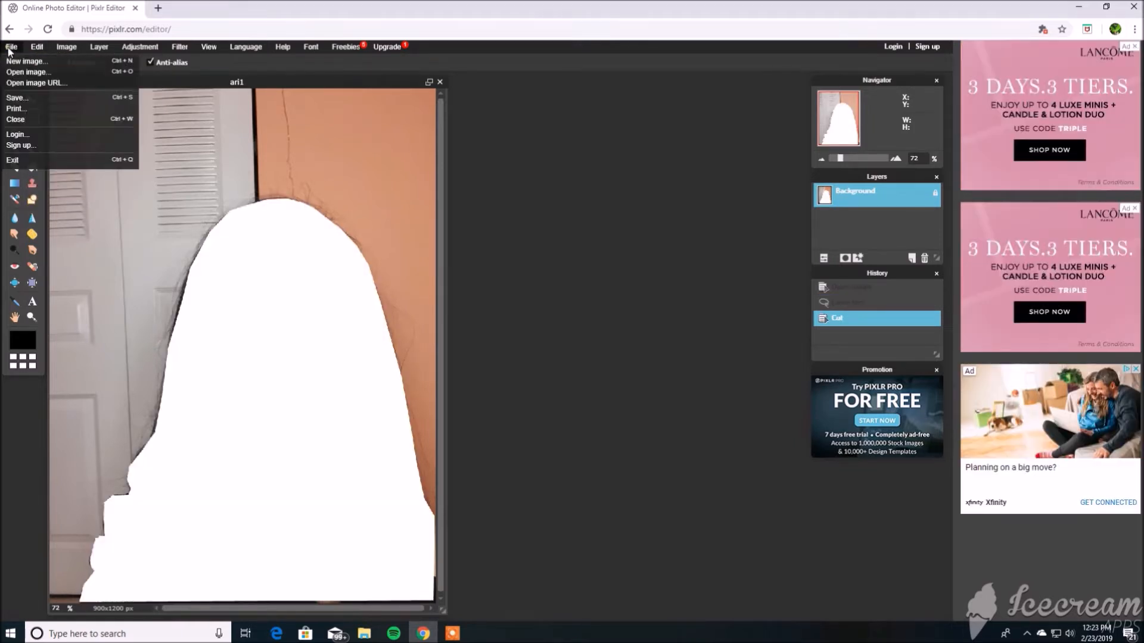
click(38, 63)
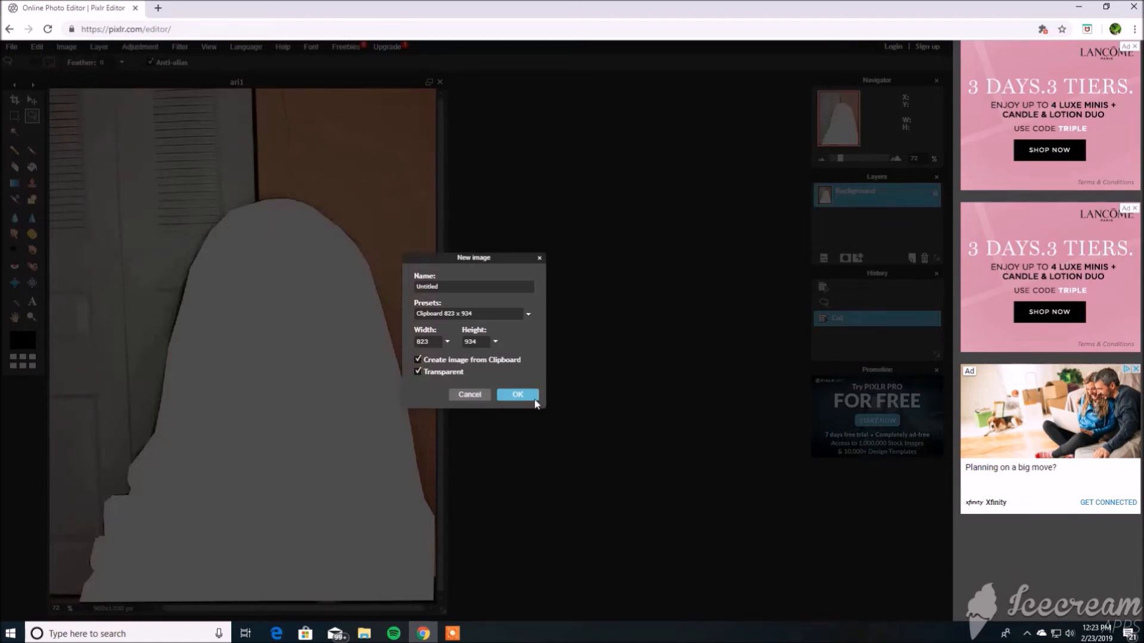
click(518, 394)
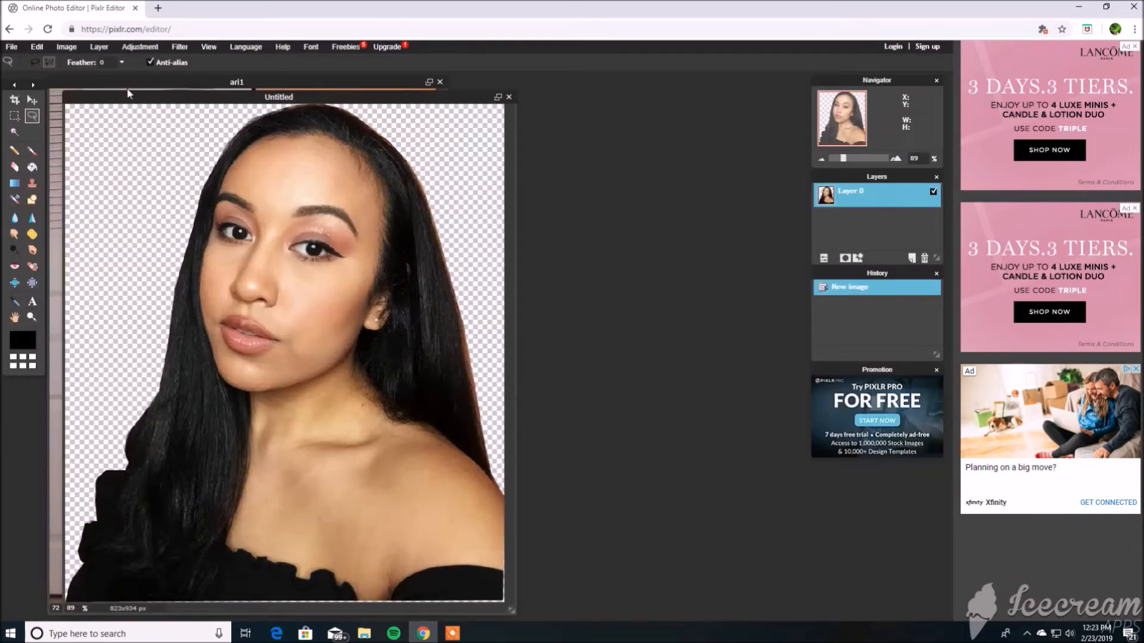
Enable an outer glow on the cut-out's layer and set its colour to bright pink ff42f2
click(858, 258)
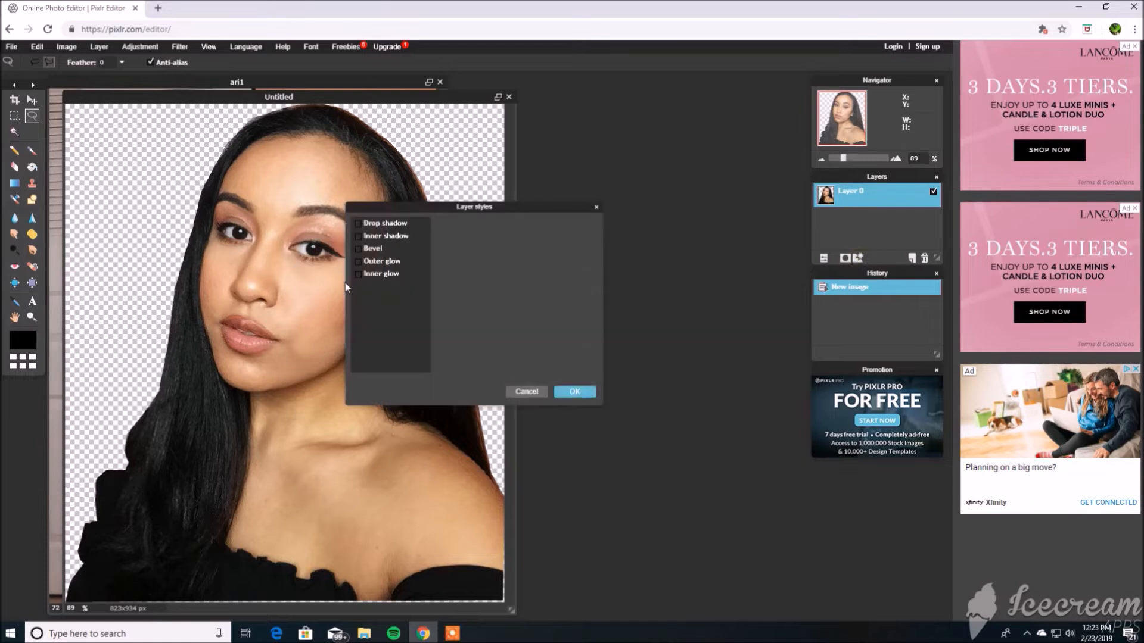
click(356, 262)
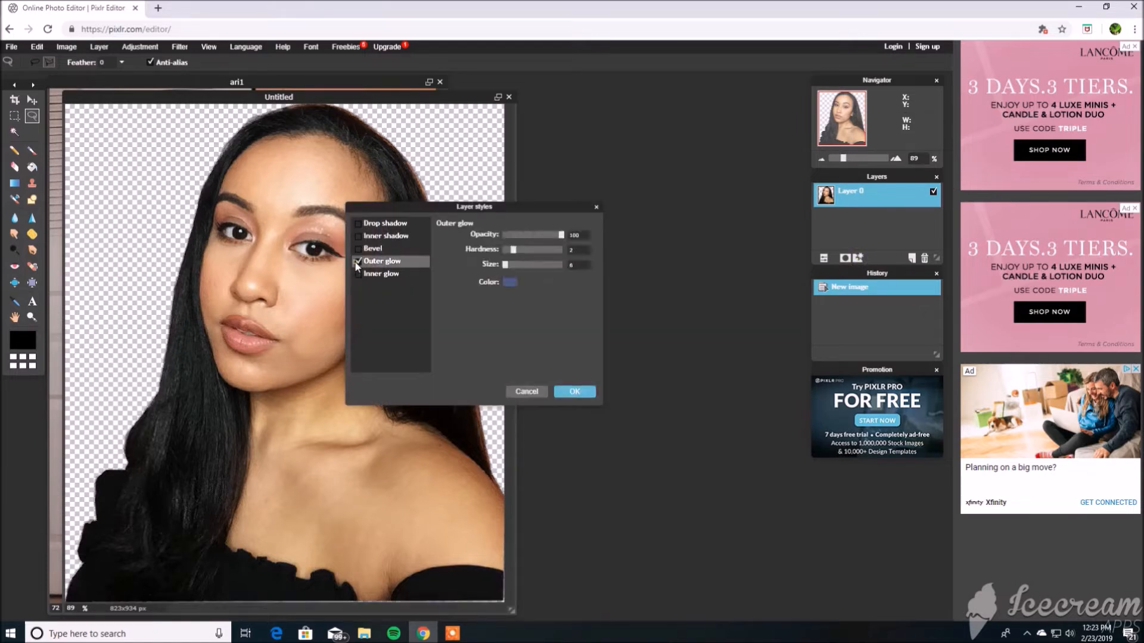
click(510, 282)
drag(338, 260, 348, 246)
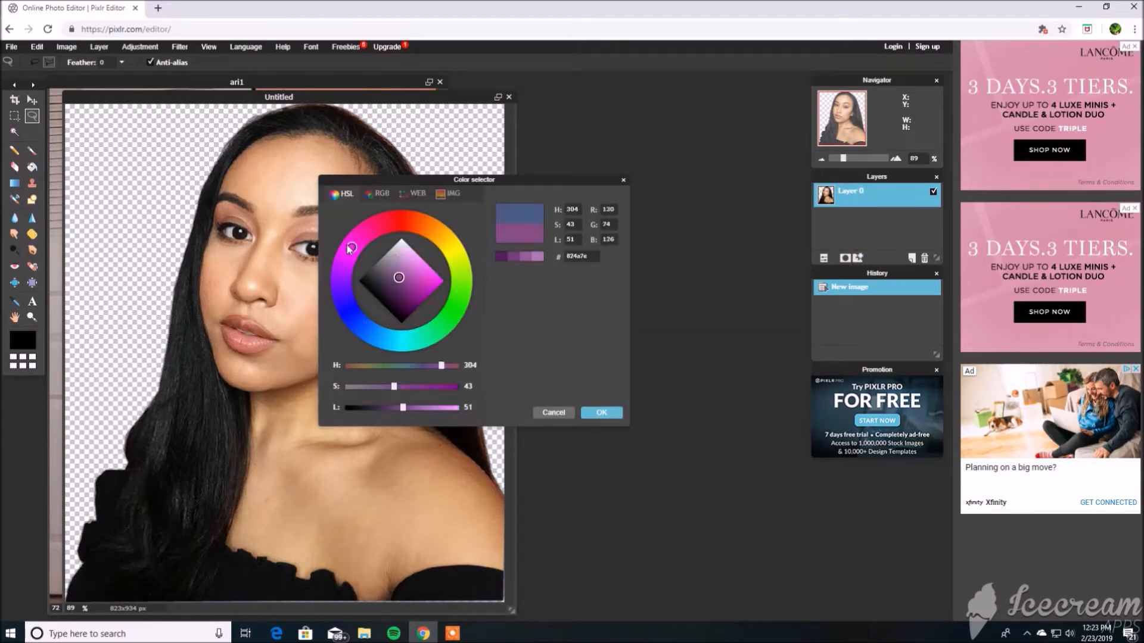
mouse_move(398, 281)
mouse_down()
mouse_move(414, 266)
mouse_move(433, 270)
mouse_up()
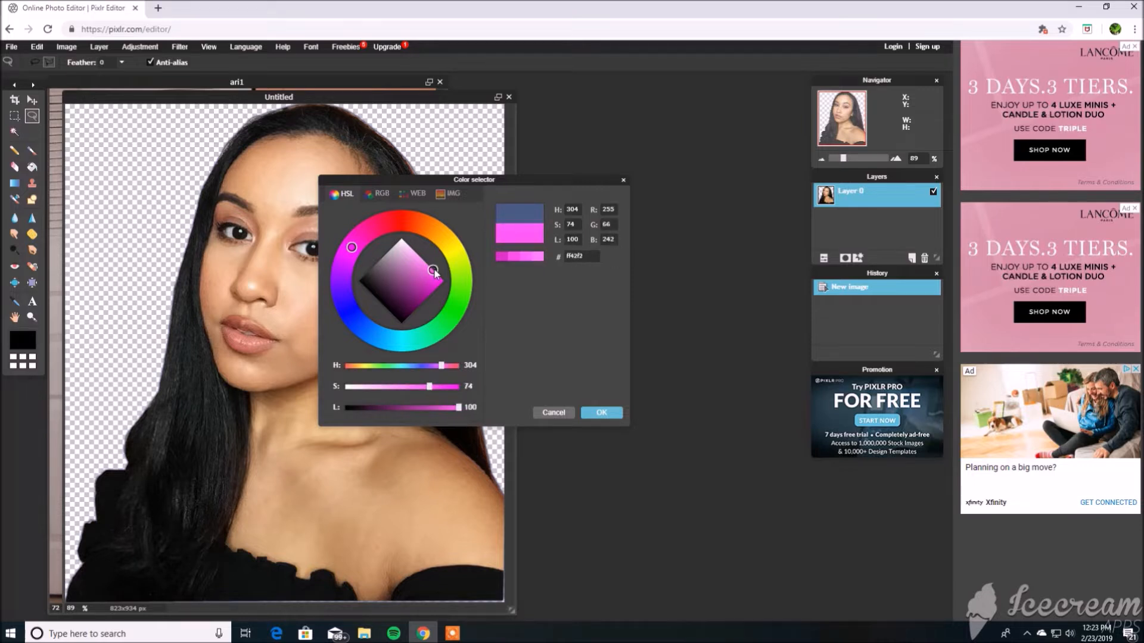
click(599, 413)
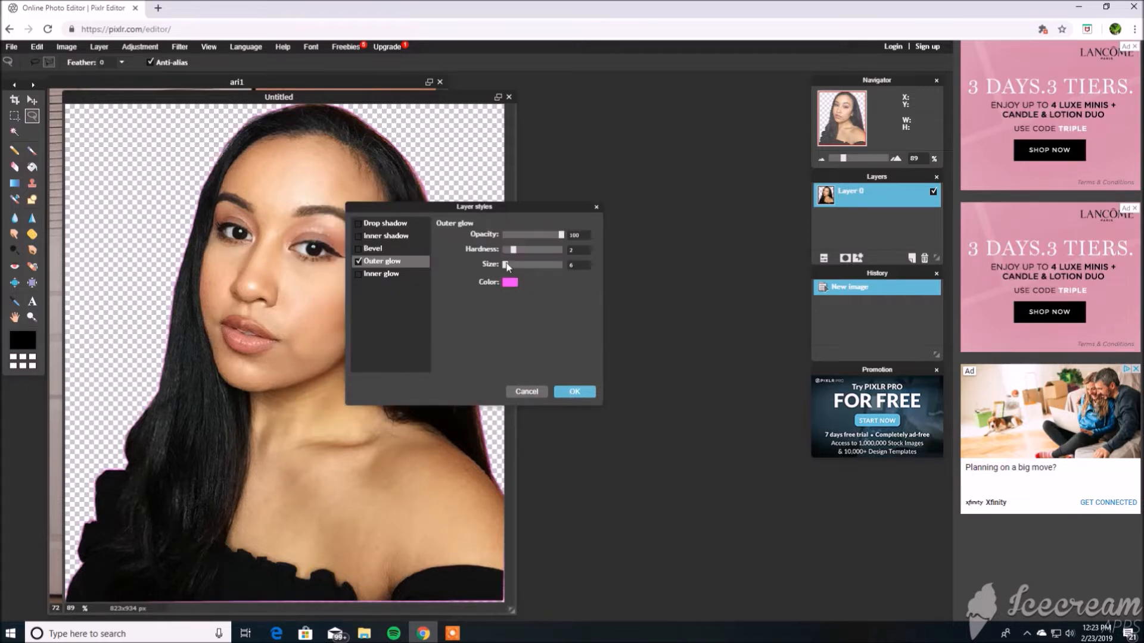
Set the outer glow's size to 39 and hardness to 2, keeping opacity at 100
drag(541, 270, 522, 271)
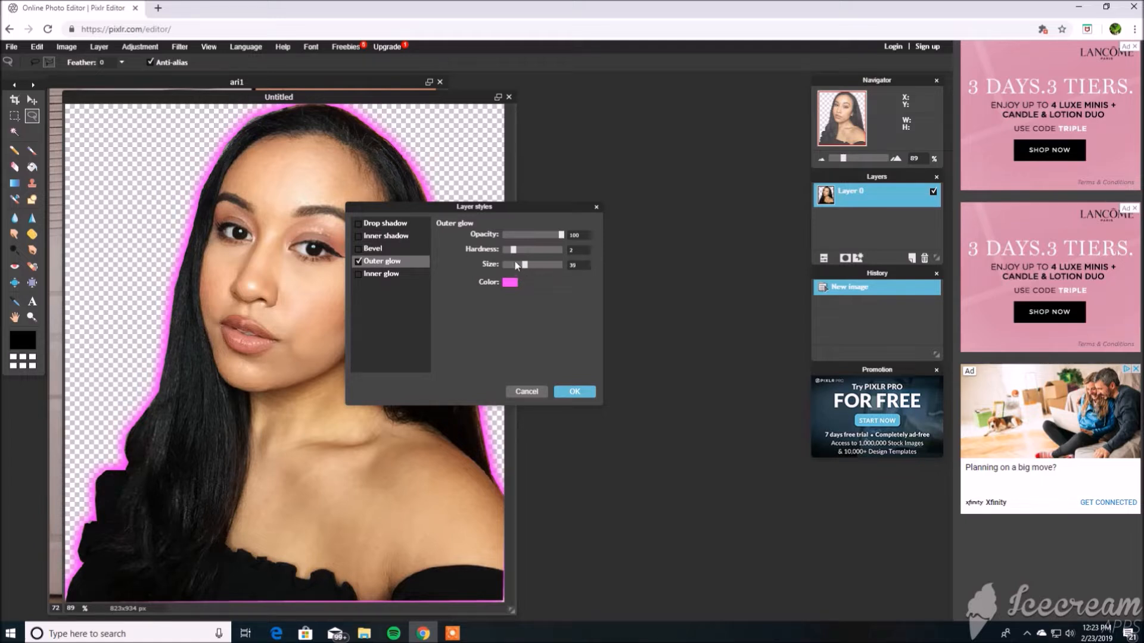
drag(512, 250, 522, 251)
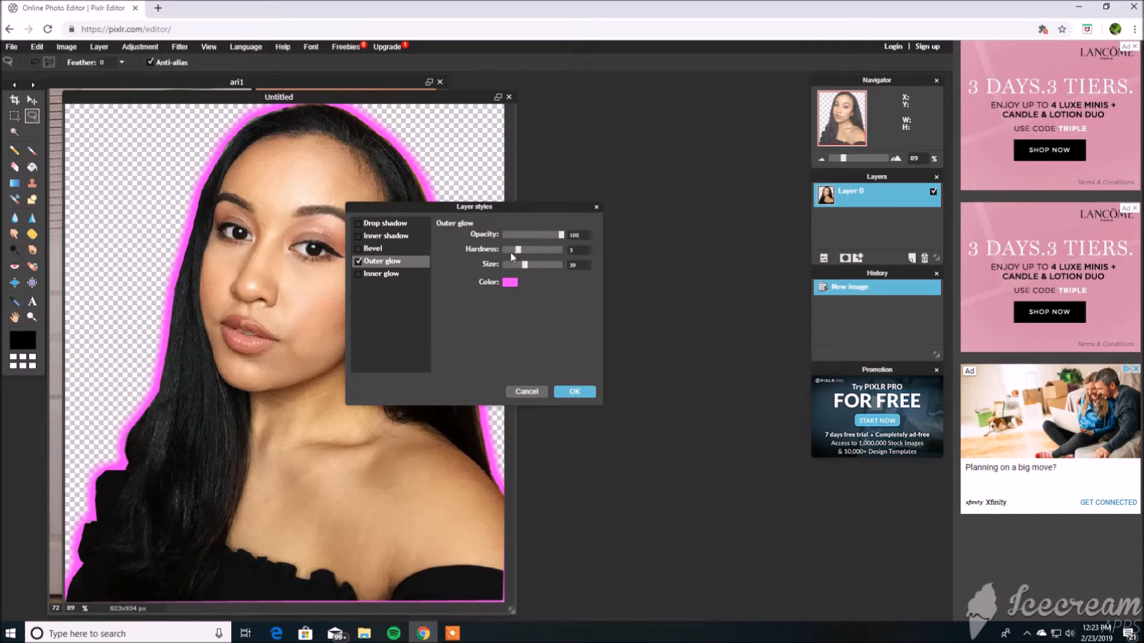
double_click(580, 252)
text(2)
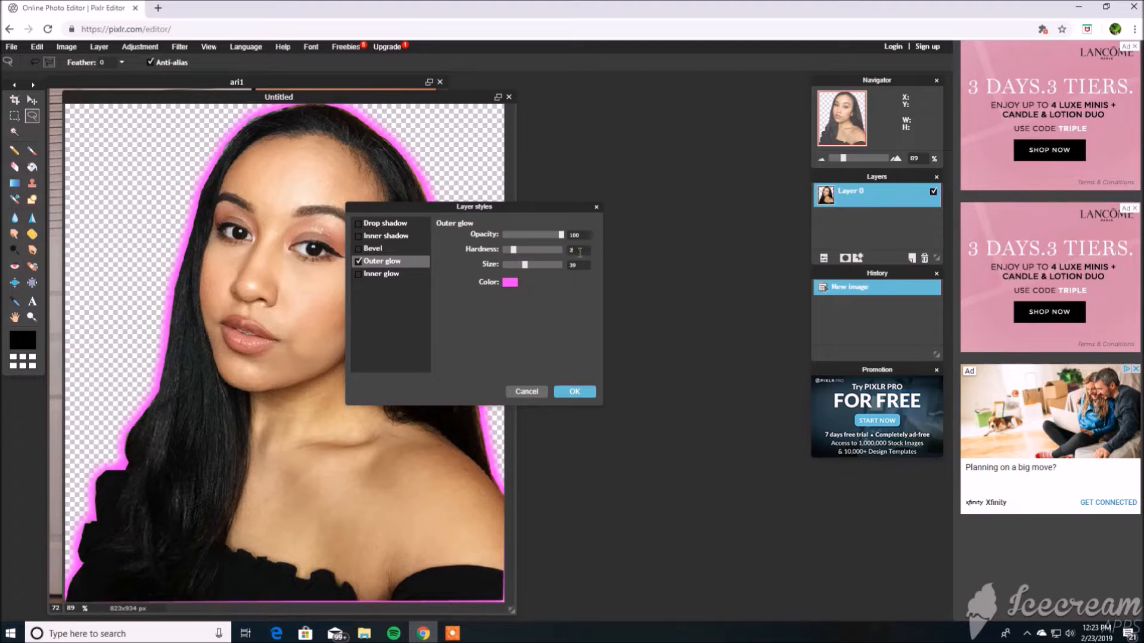
mouse_move(560, 235)
mouse_down()
mouse_move(512, 234)
mouse_move(558, 234)
mouse_up()
Enable a white inner shadow on the cut-out, leave the drop shadow off, and apply the layer styles
click(358, 224)
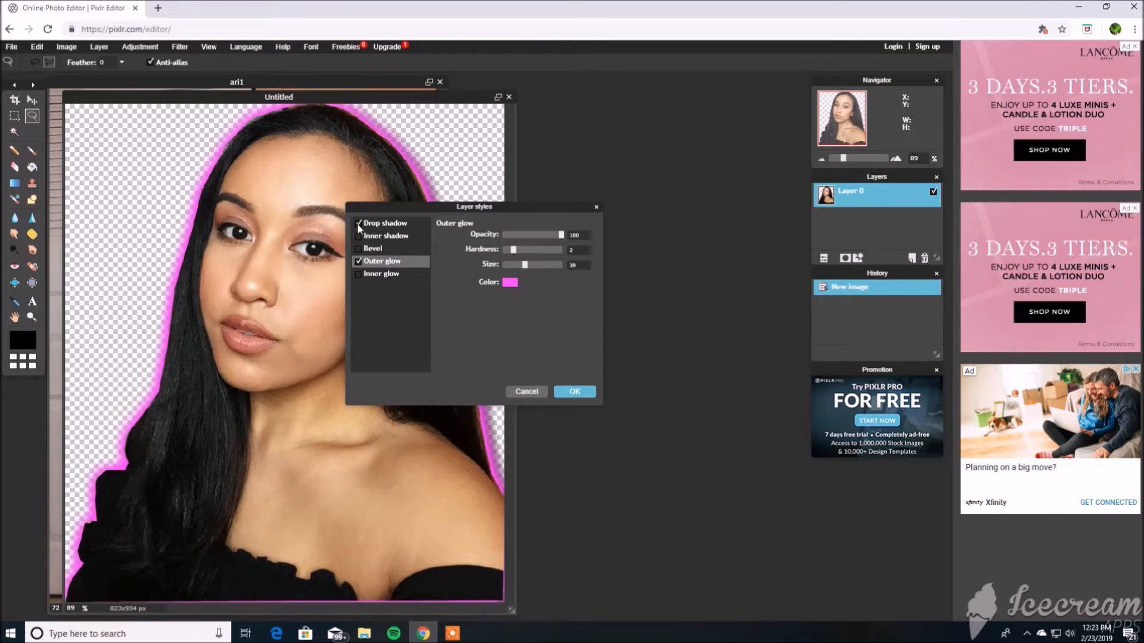
click(358, 224)
click(358, 236)
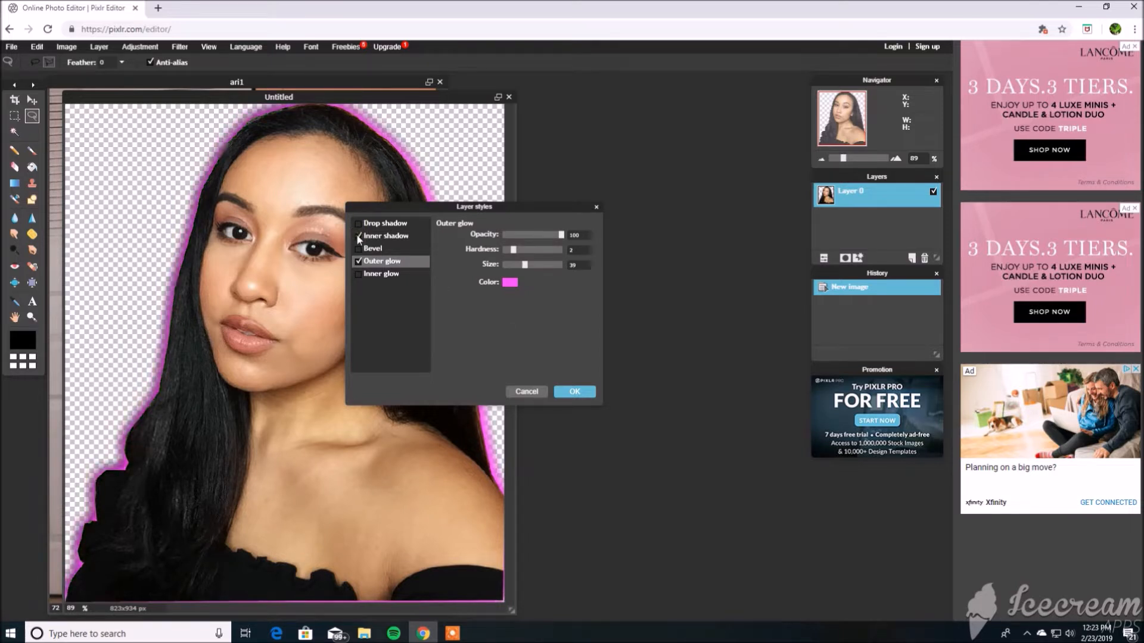
click(373, 239)
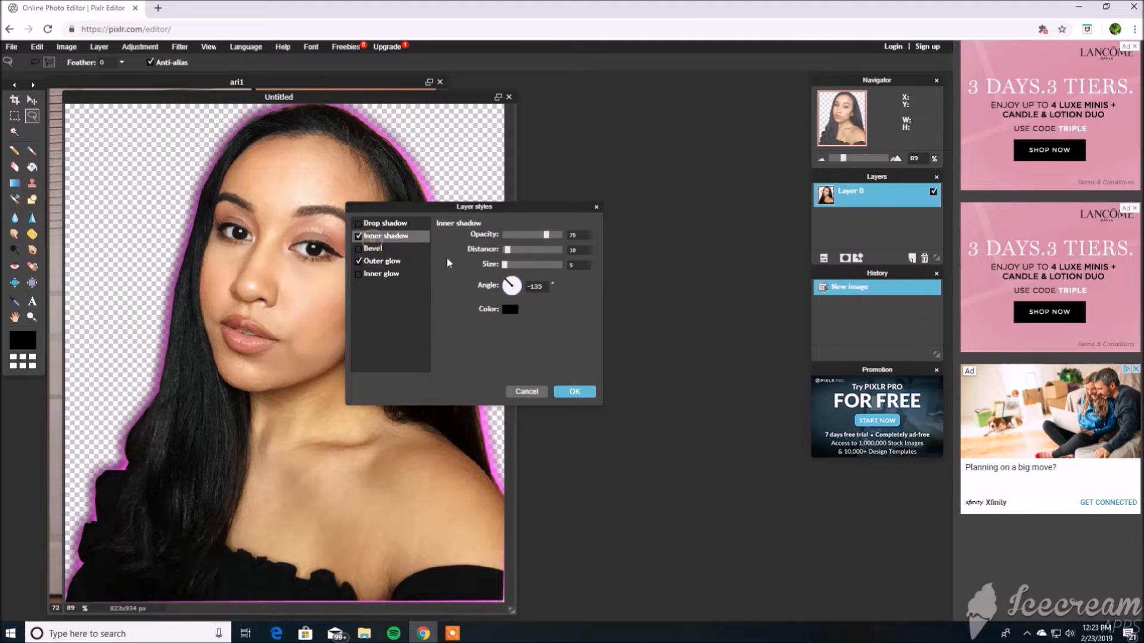
click(511, 309)
drag(395, 256, 403, 230)
click(601, 411)
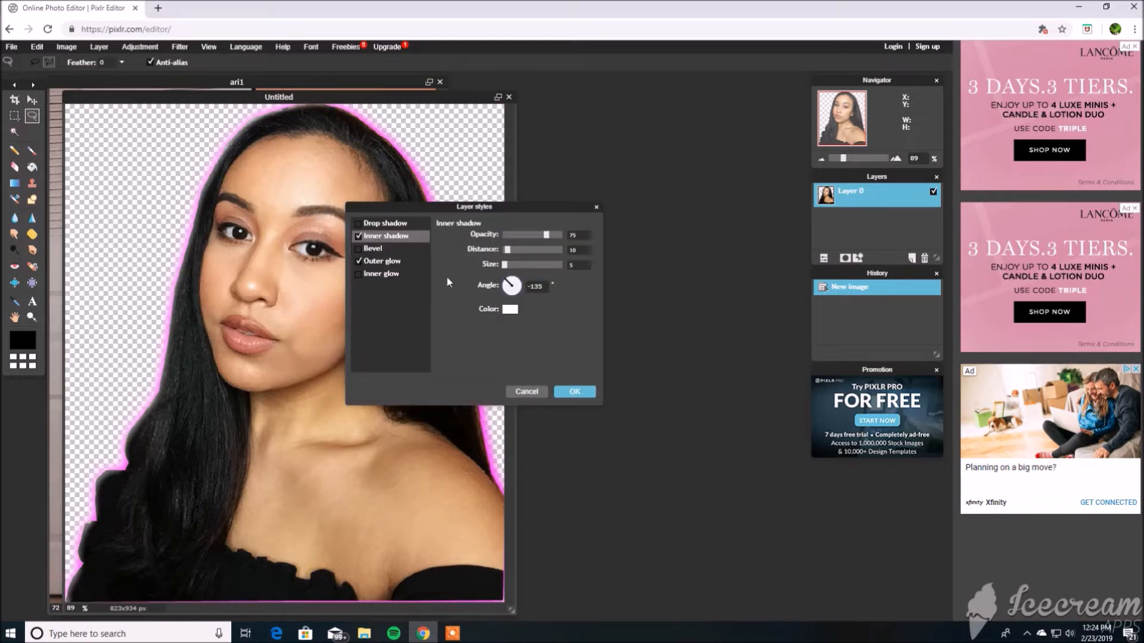
click(567, 391)
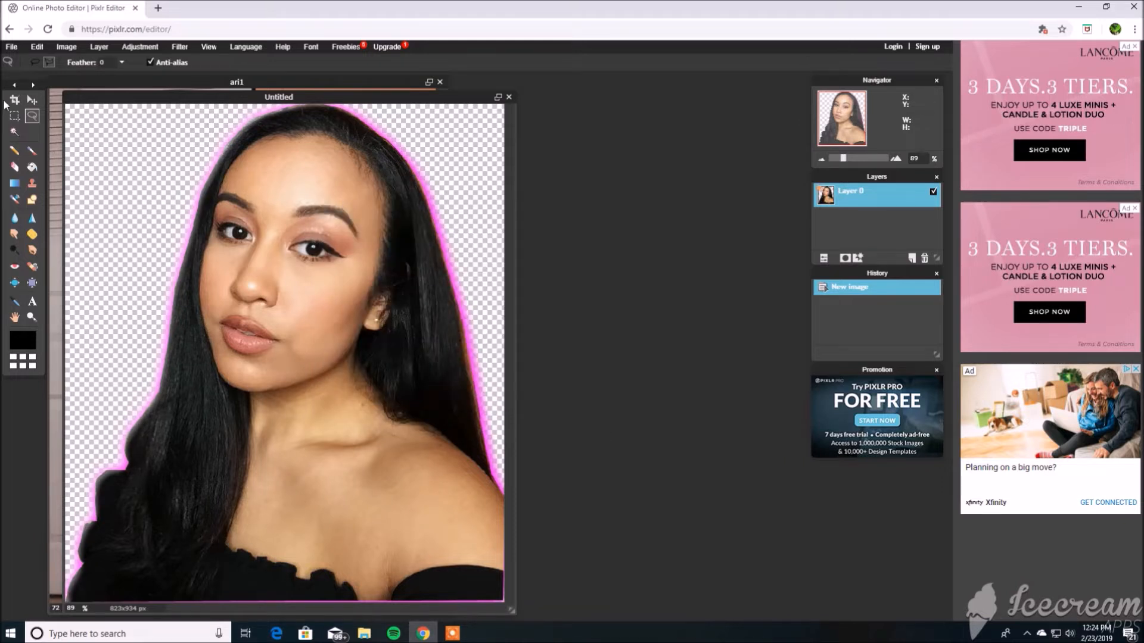
Save the cut-out to the computer in PNG (Transparent, full quality) format
click(12, 47)
click(16, 98)
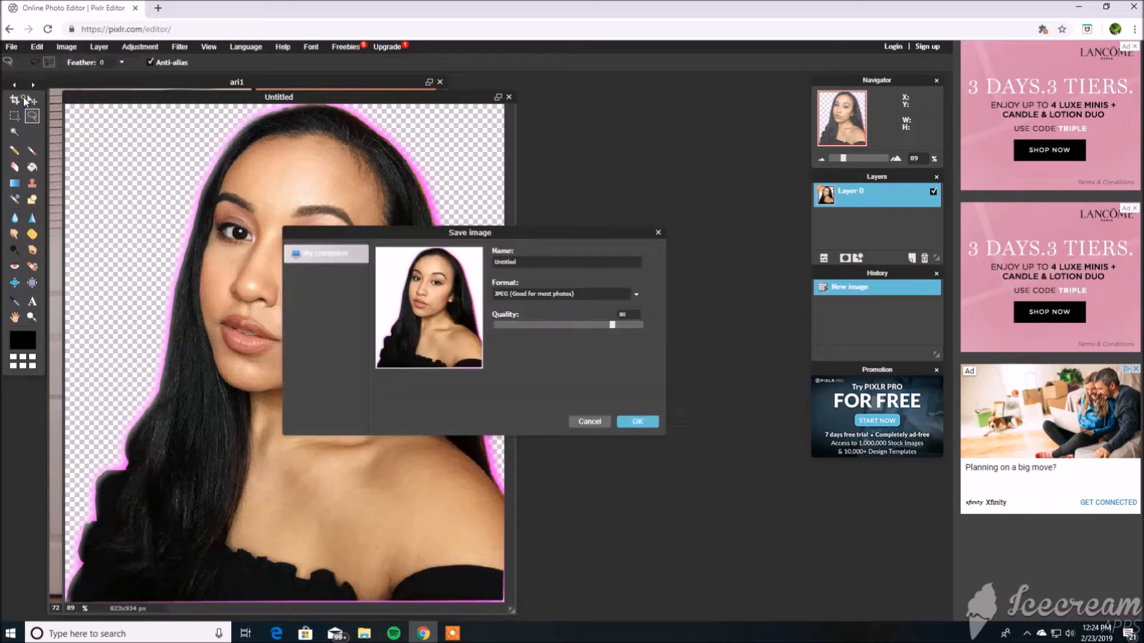
click(526, 294)
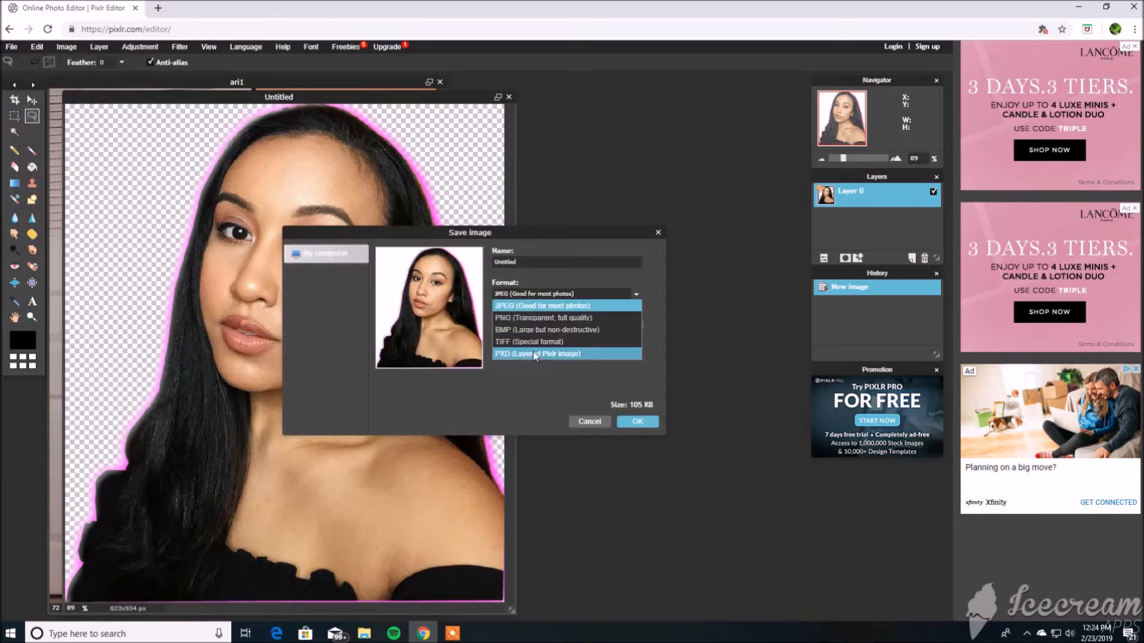
click(536, 321)
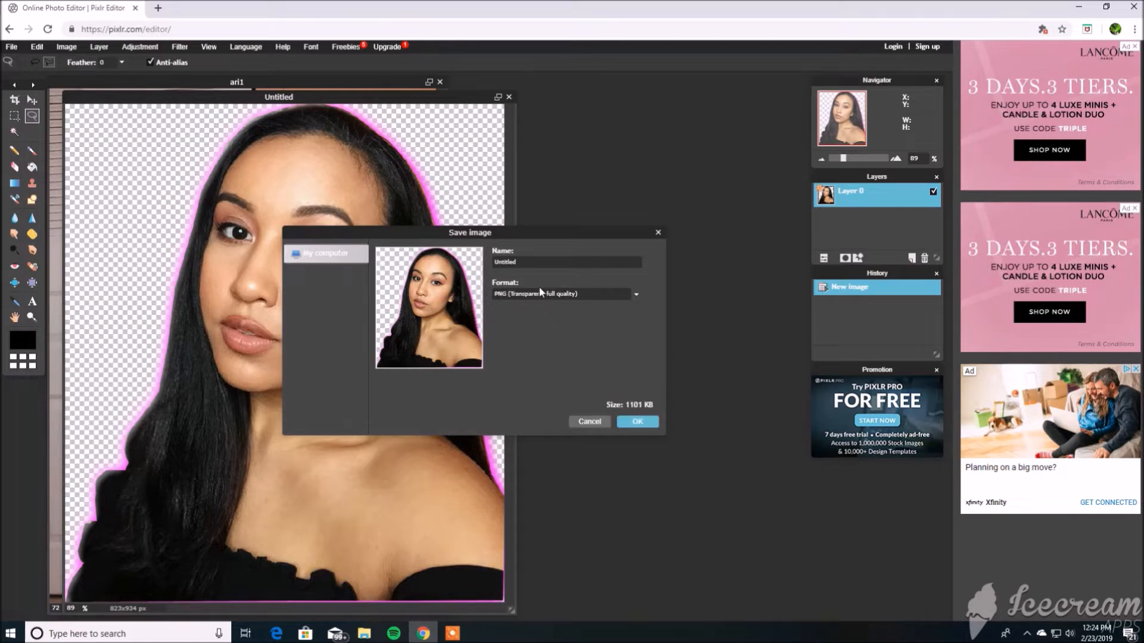
double_click(540, 267)
key(BackSpace)
click(637, 421)
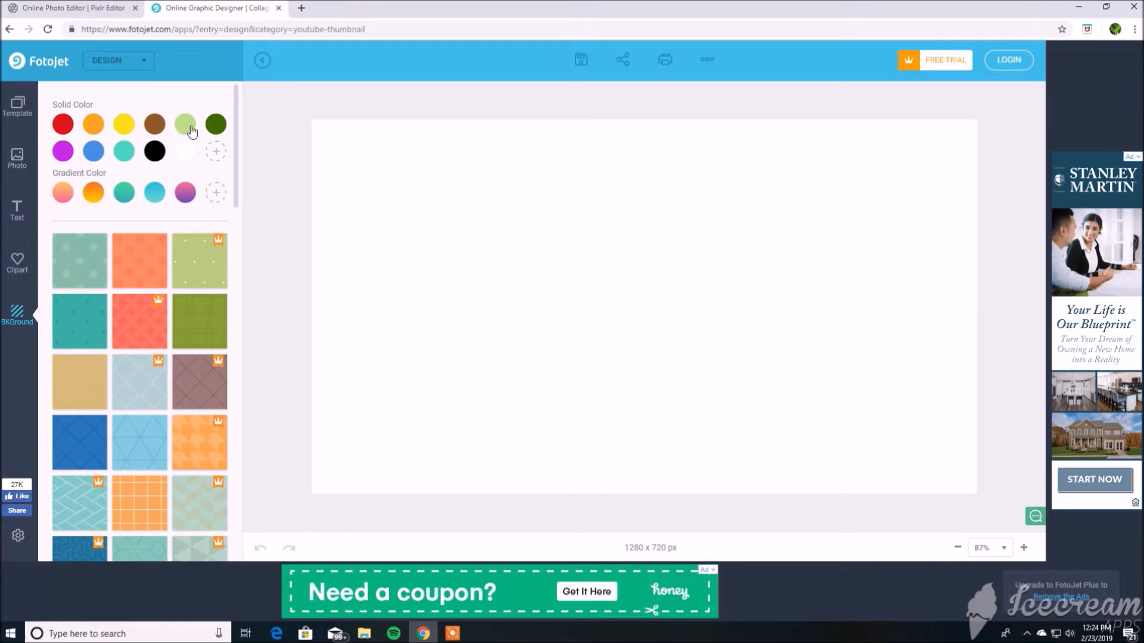
In FotoJet, set the thumbnail background to a custom muted light green solid colour
click(185, 125)
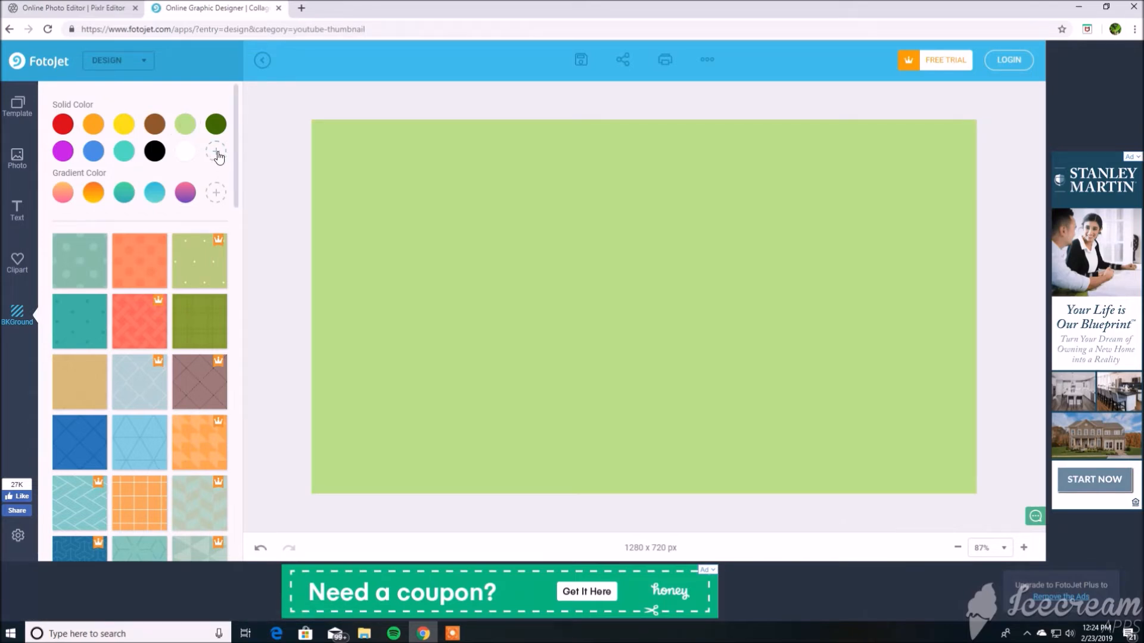
click(215, 151)
click(203, 207)
mouse_move(190, 207)
mouse_down()
mouse_move(178, 215)
mouse_move(208, 207)
mouse_move(188, 217)
mouse_up()
Import the saved cut-out of the woman and place it near the middle of the canvas
click(26, 121)
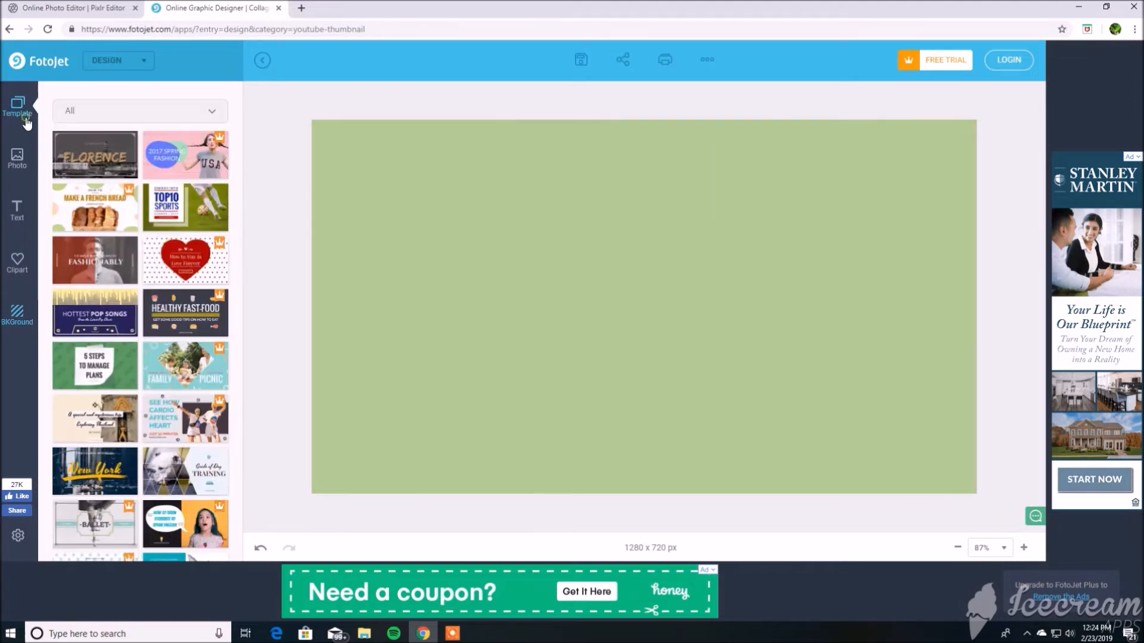
click(10, 170)
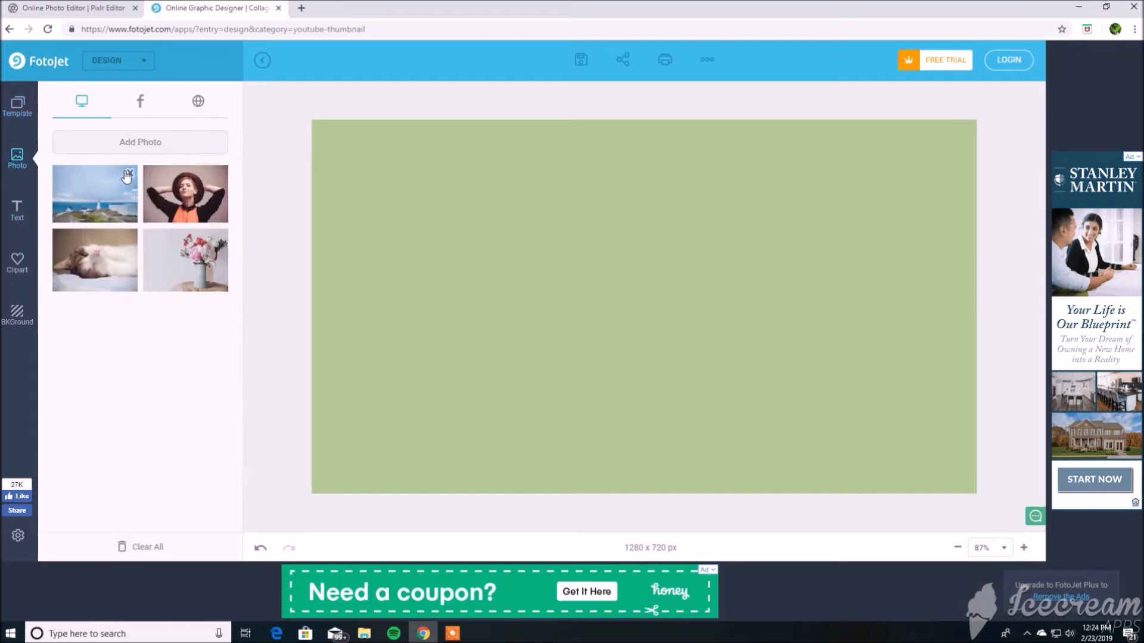
click(128, 146)
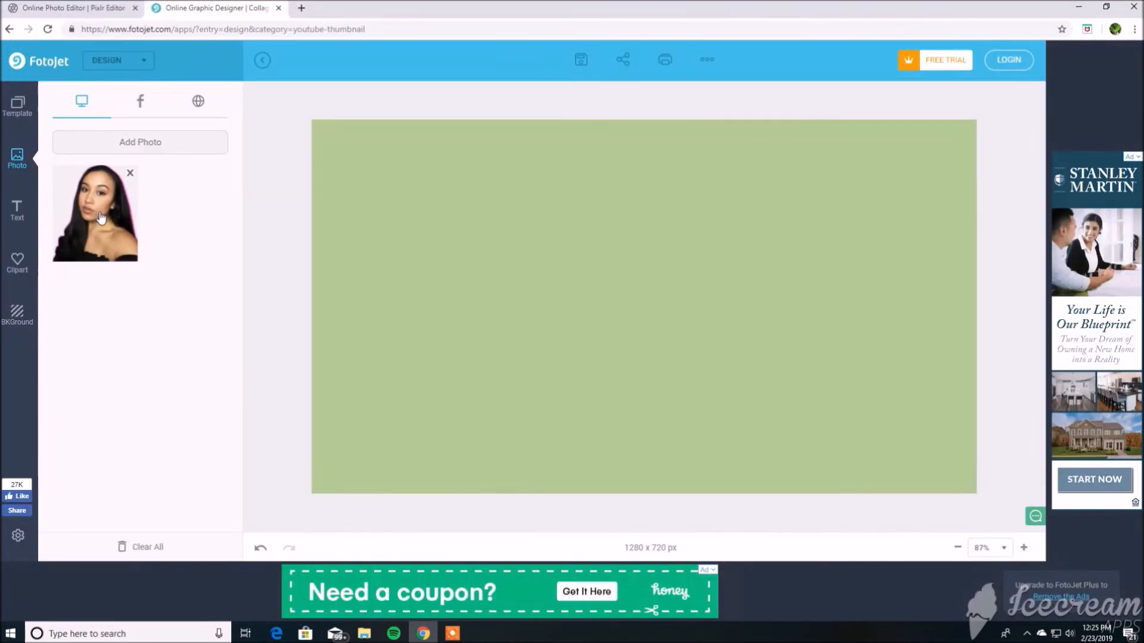
click(95, 215)
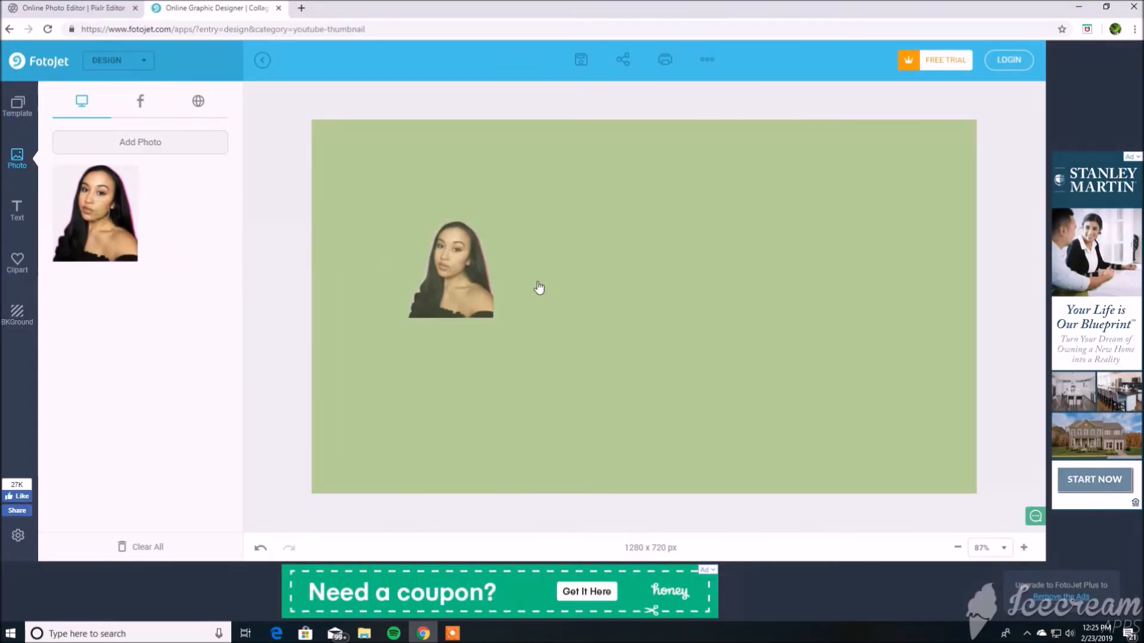
drag(540, 287, 657, 308)
Enlarge the woman's cut-out to nearly the canvas height and align it with the bottom edge at the centre
drag(738, 409, 822, 486)
drag(566, 216, 399, 145)
drag(709, 266, 703, 292)
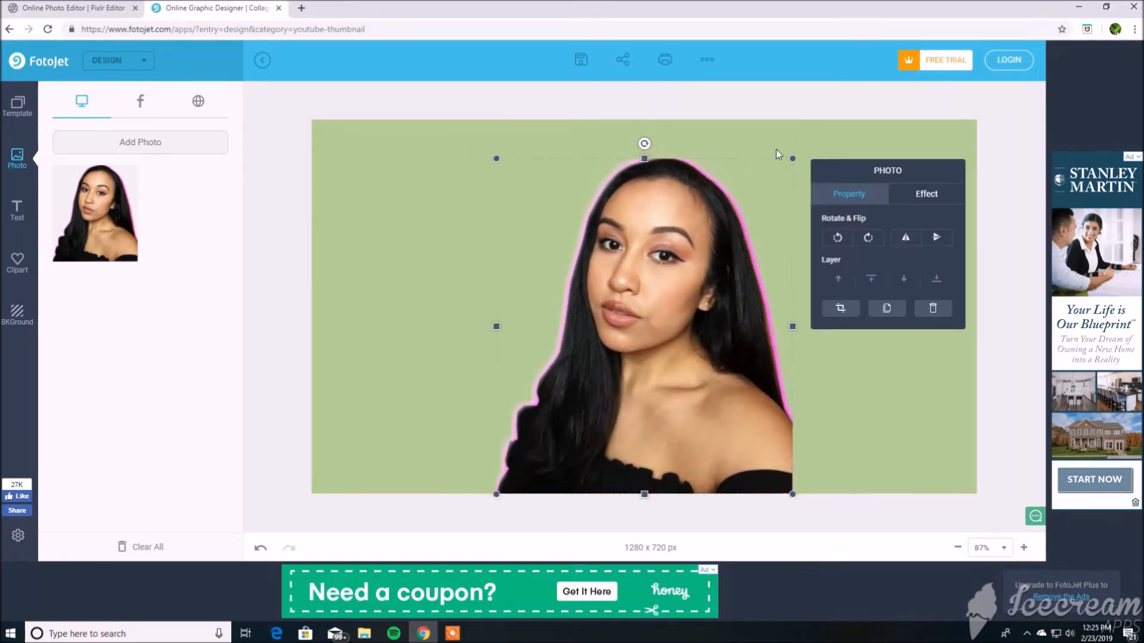
mouse_move(794, 160)
mouse_down()
mouse_move(819, 116)
mouse_move(789, 140)
mouse_up()
drag(618, 220, 607, 220)
click(375, 233)
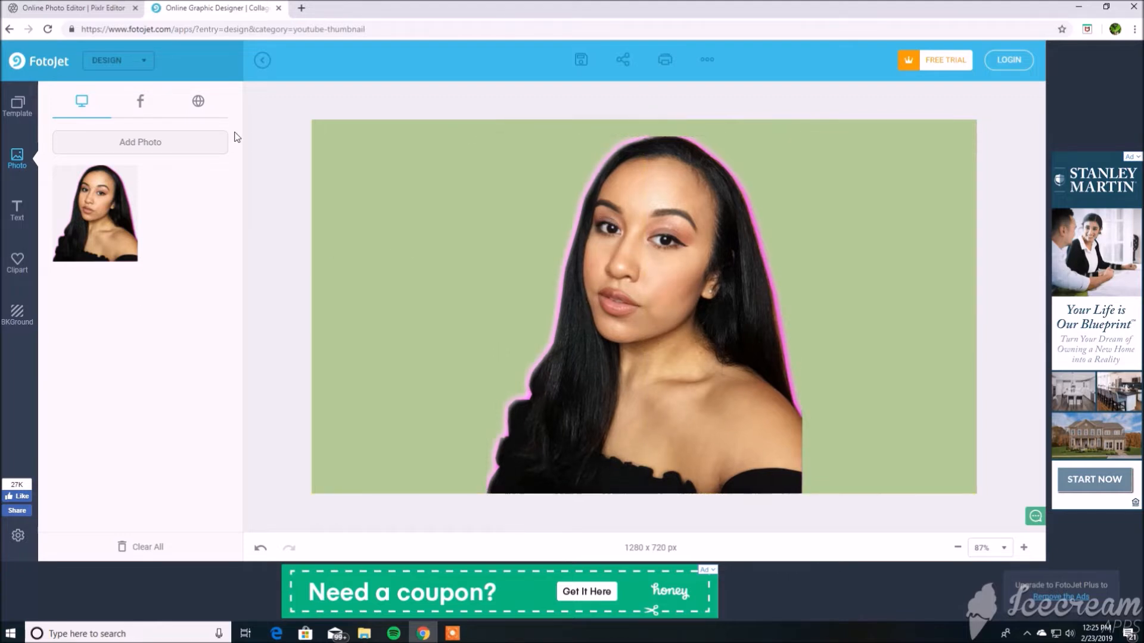
Import the makeup product photos and place the Stila tube beside the woman's hair, enlarged and tilted to the left
click(171, 152)
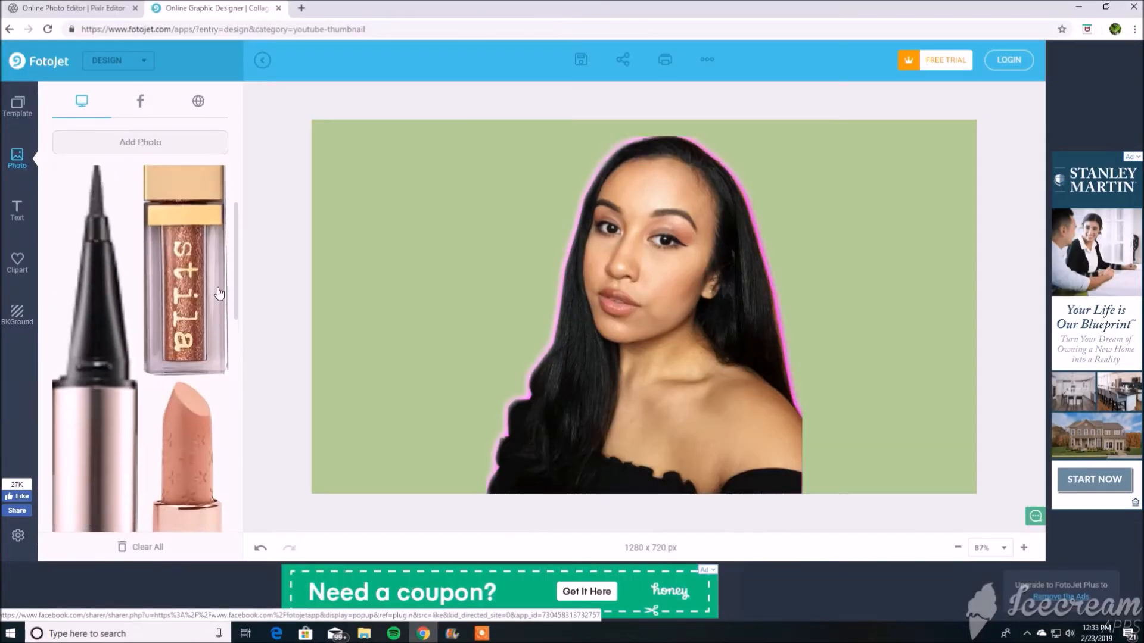
drag(188, 294, 473, 240)
drag(522, 212, 522, 206)
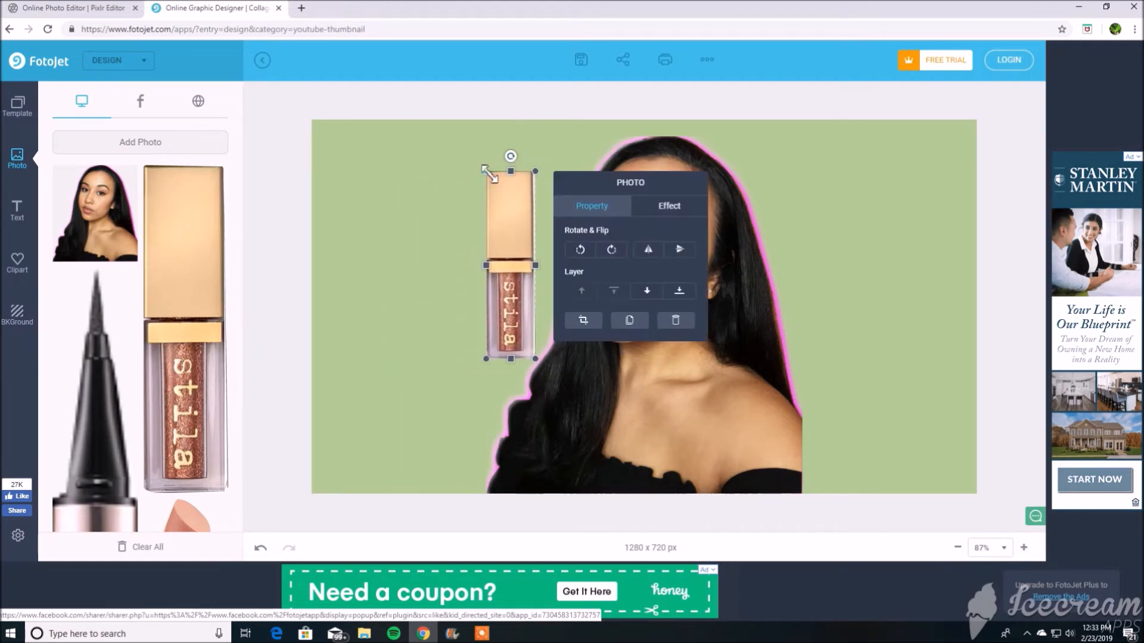
drag(486, 171, 479, 142)
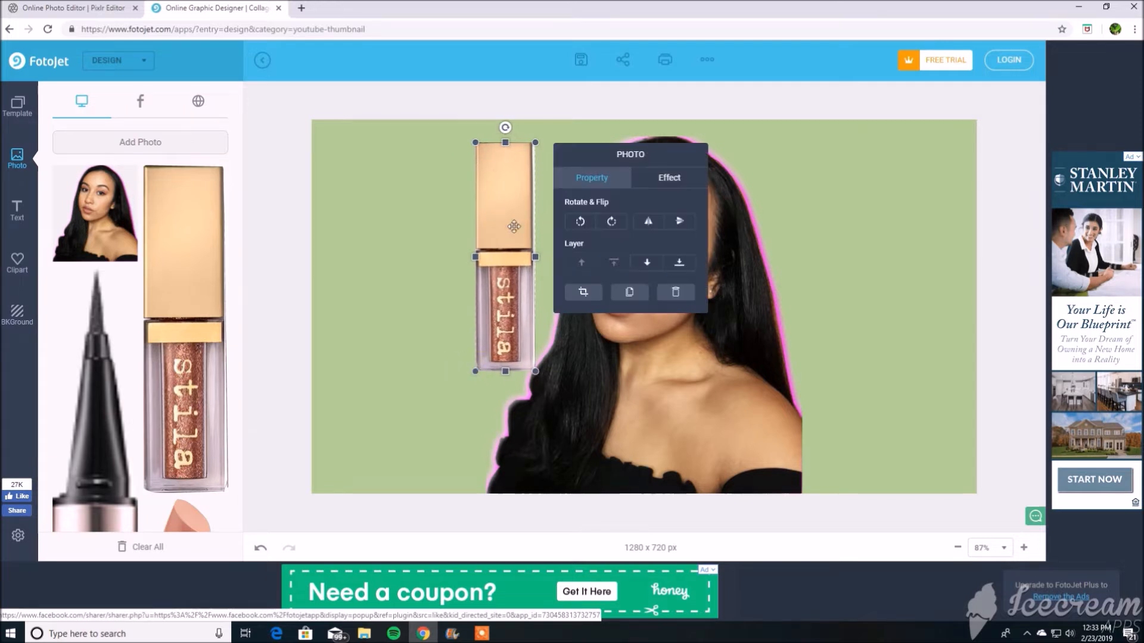
drag(507, 127, 479, 138)
drag(507, 249, 487, 258)
Add the Fenty Beauty eyeliner photo, enlarge it and place it upright beside the woman's hair, opposite the Stila tube
drag(93, 438, 394, 320)
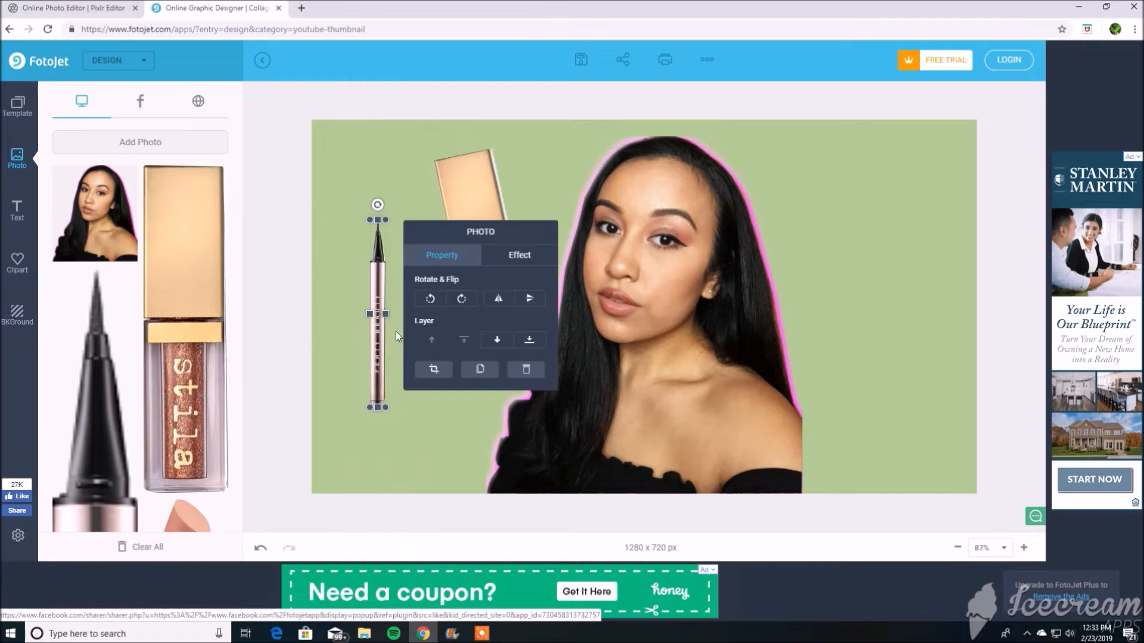
drag(386, 411, 392, 482)
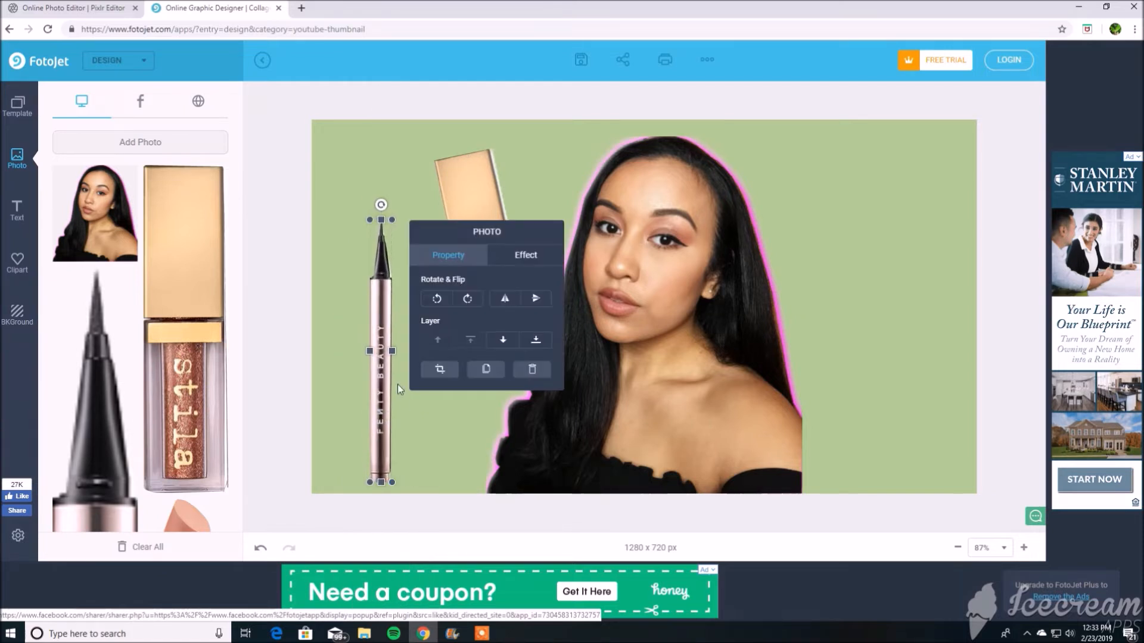
drag(393, 356, 802, 306)
Add the lipstick photo, enlarge it and stand it upright on the outer side of the Stila tube
scroll(194, 410, down, 5)
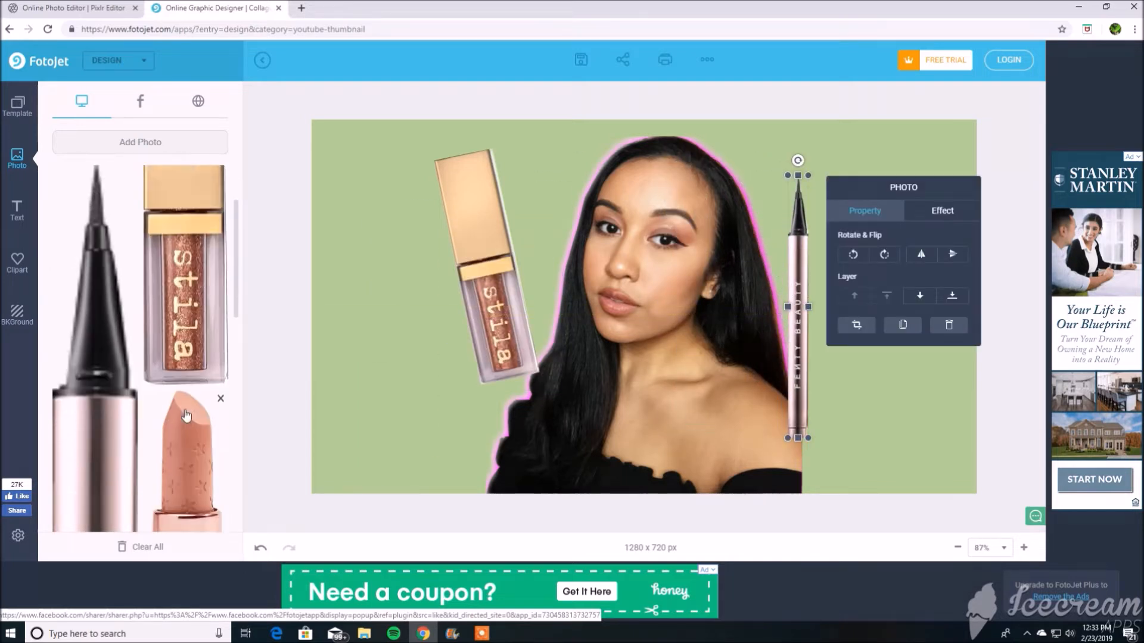
drag(182, 367, 363, 306)
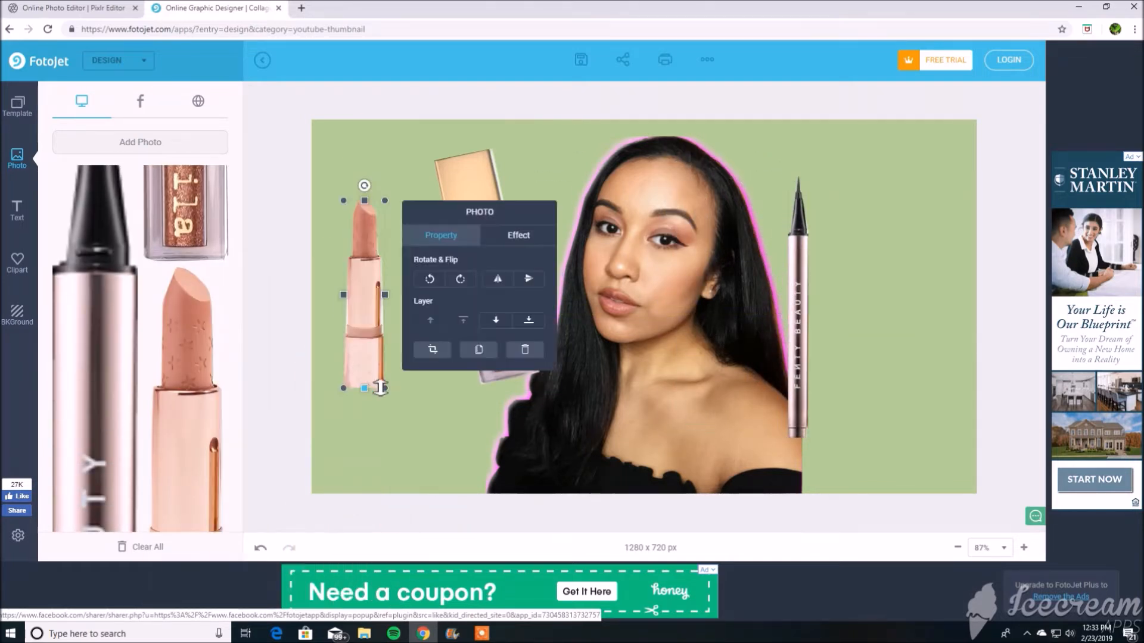
drag(396, 396, 405, 498)
drag(375, 189, 437, 181)
mouse_move(421, 291)
mouse_down()
mouse_move(431, 309)
mouse_move(431, 298)
mouse_up()
drag(445, 180, 427, 215)
Shift the Stila tube closer to the woman's hair and set the lipstick right beside it
click(465, 168)
drag(464, 168, 495, 165)
double_click(494, 166)
click(453, 297)
drag(452, 297, 445, 297)
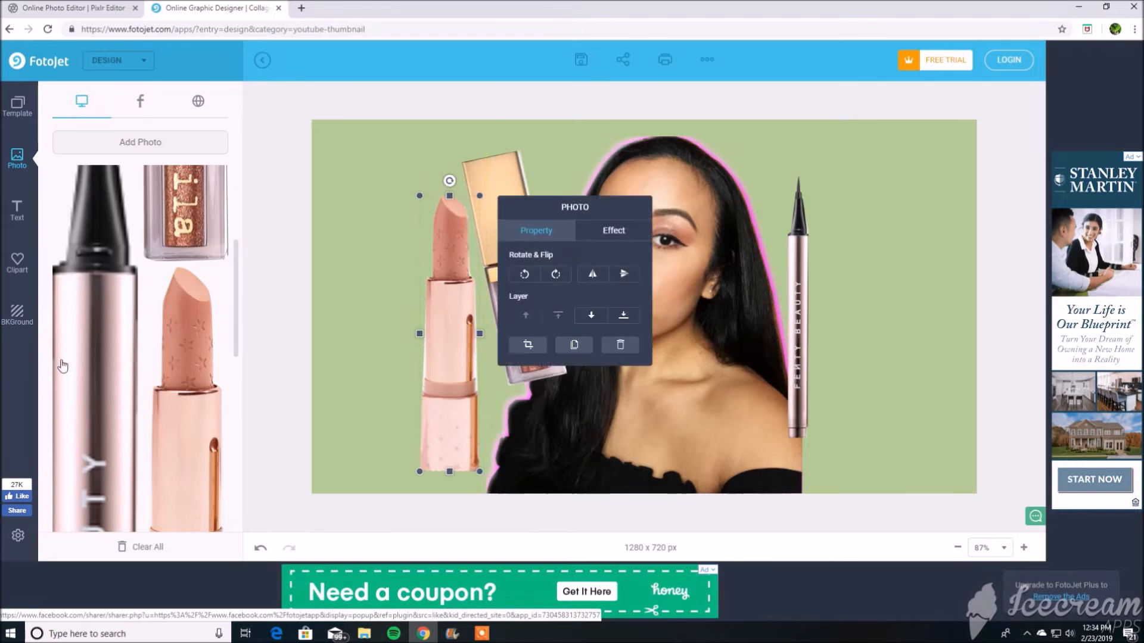
Add the eyeshadow palette photo, enlarge it, rotate it to a slightly tilted vertical and place it on the outer side of the eyeliner
scroll(187, 433, down, 3)
drag(187, 434, 918, 313)
drag(975, 267, 1052, 217)
drag(871, 309, 804, 321)
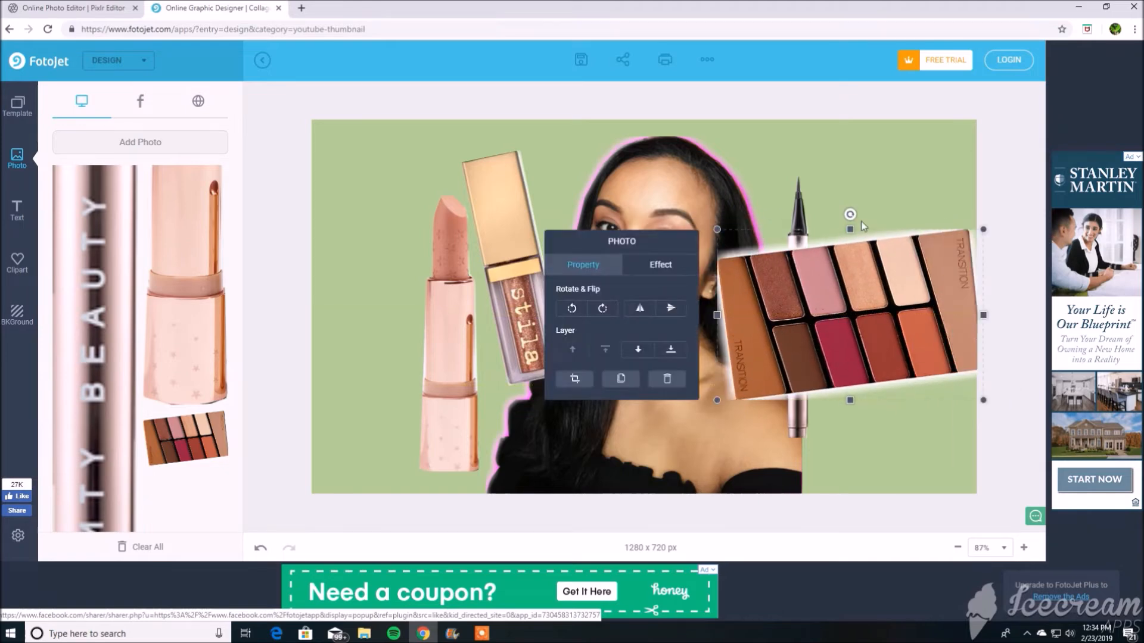
drag(850, 214, 840, 323)
drag(909, 329, 947, 356)
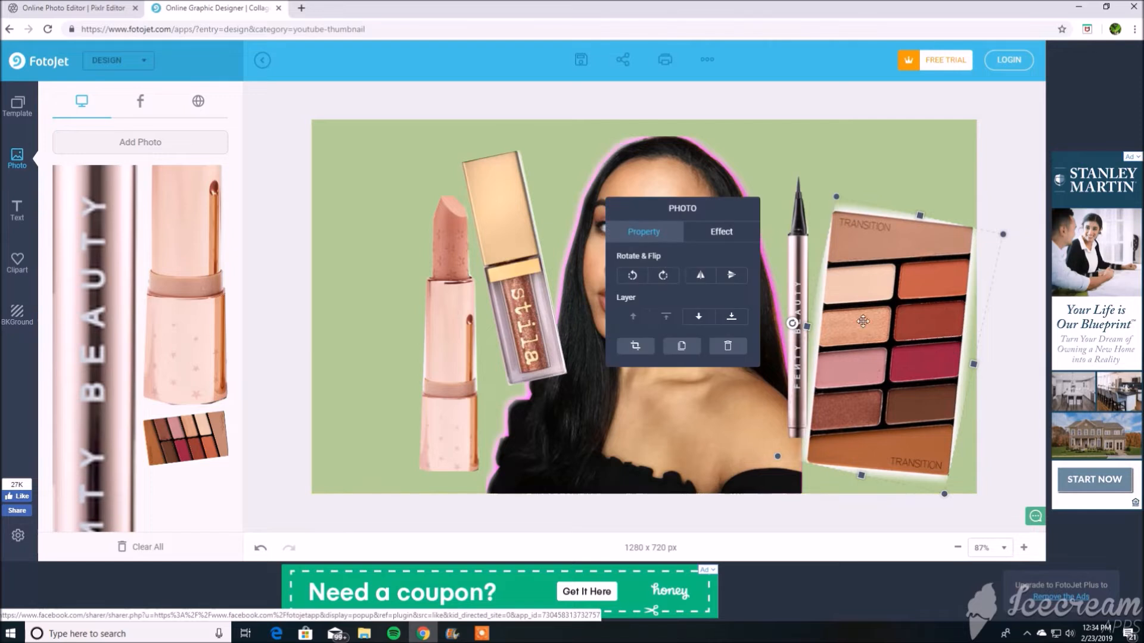
Duplicate the eyeliner, delete the original and place the copy in the gap between the woman's hair and the palette
click(798, 268)
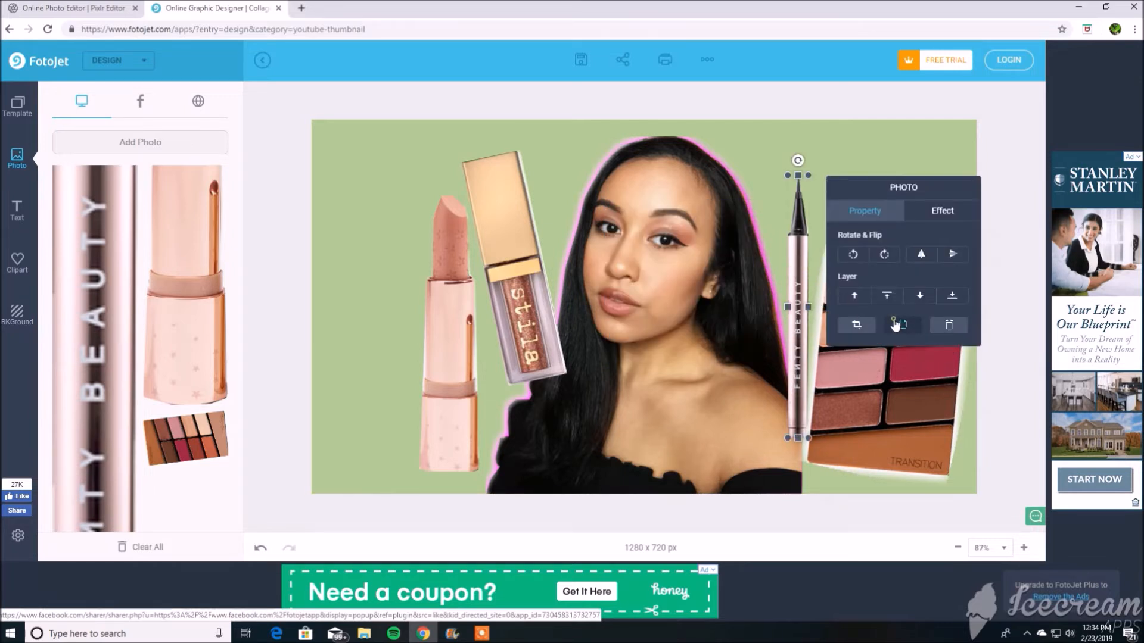
click(900, 326)
drag(801, 279, 834, 283)
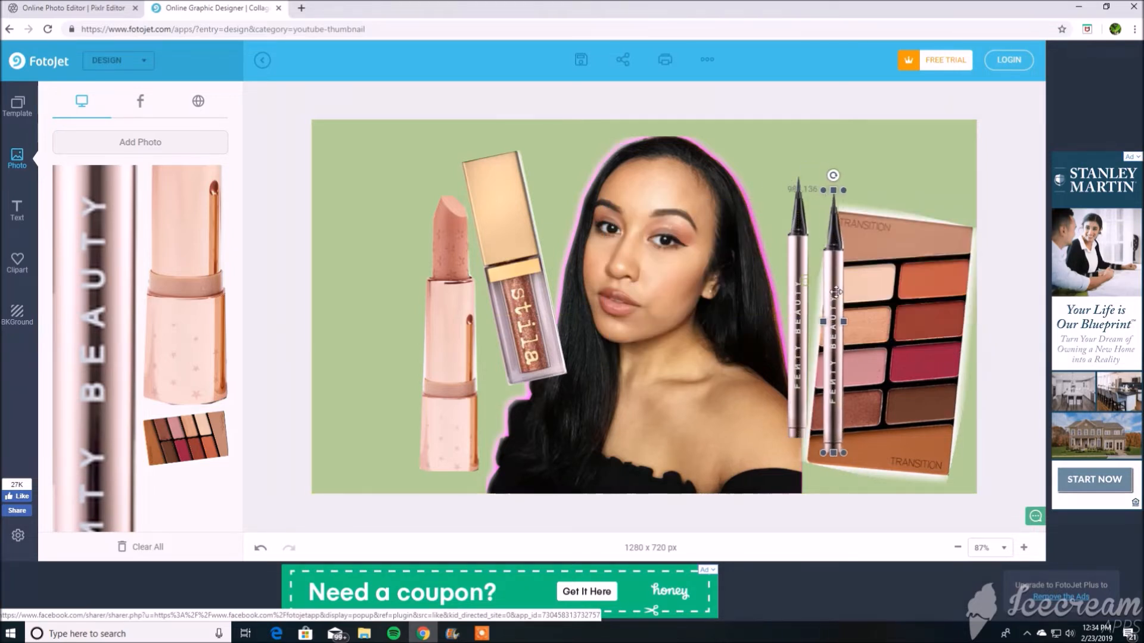
click(801, 286)
click(947, 326)
drag(834, 325, 797, 327)
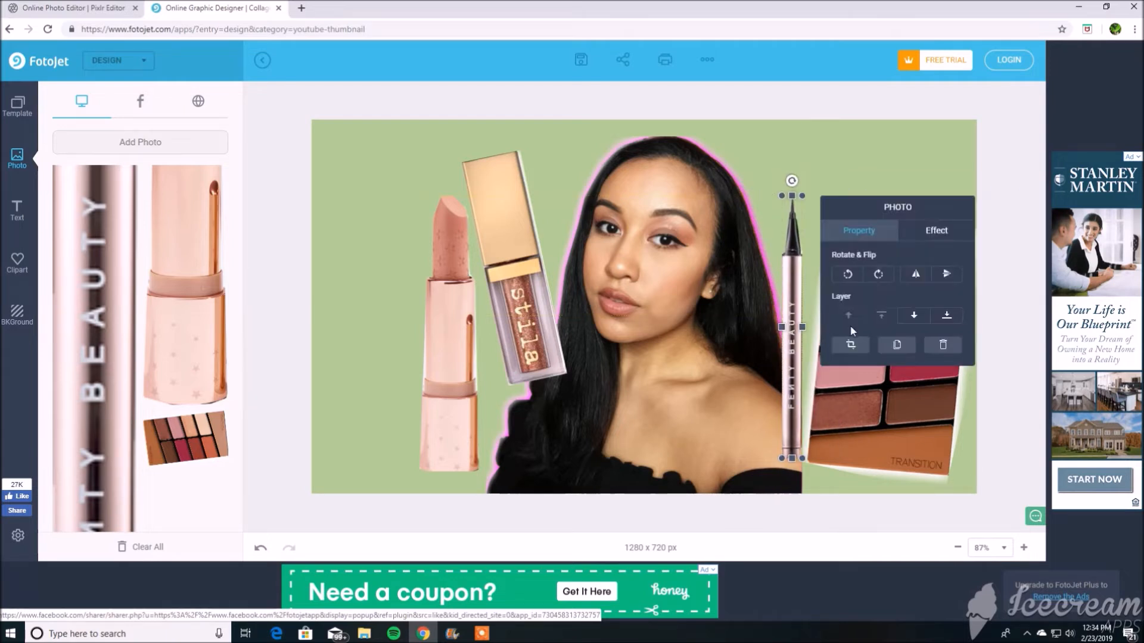
click(325, 289)
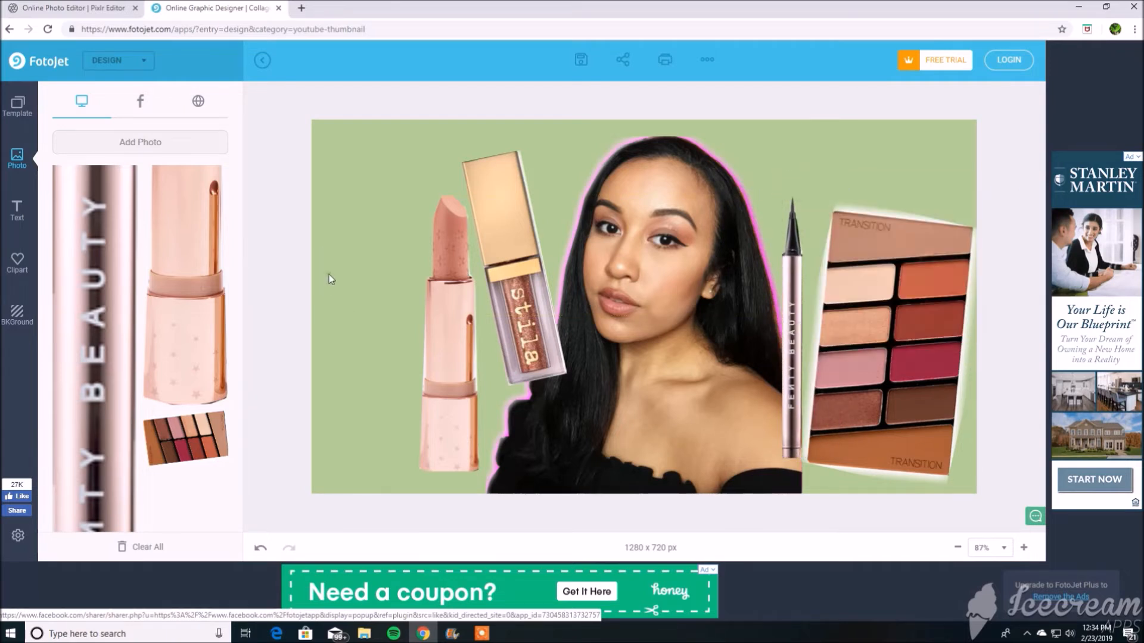
Add a square from the Outlined Solid Shape clipart and change its fill to No Fill
click(20, 267)
click(88, 154)
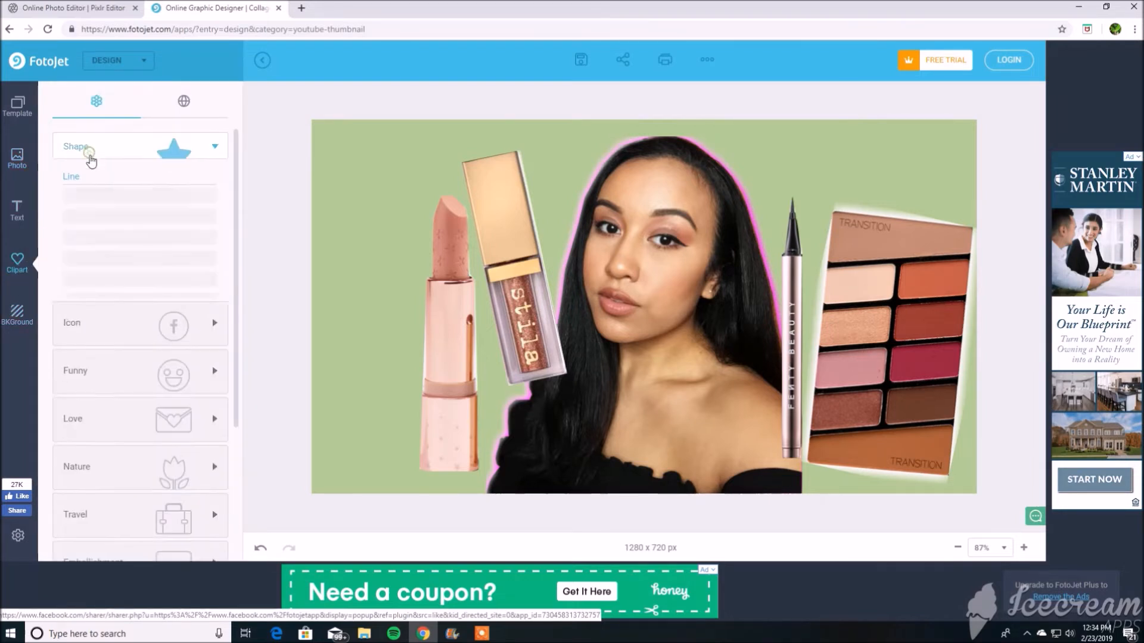
scroll(102, 344, down, 1)
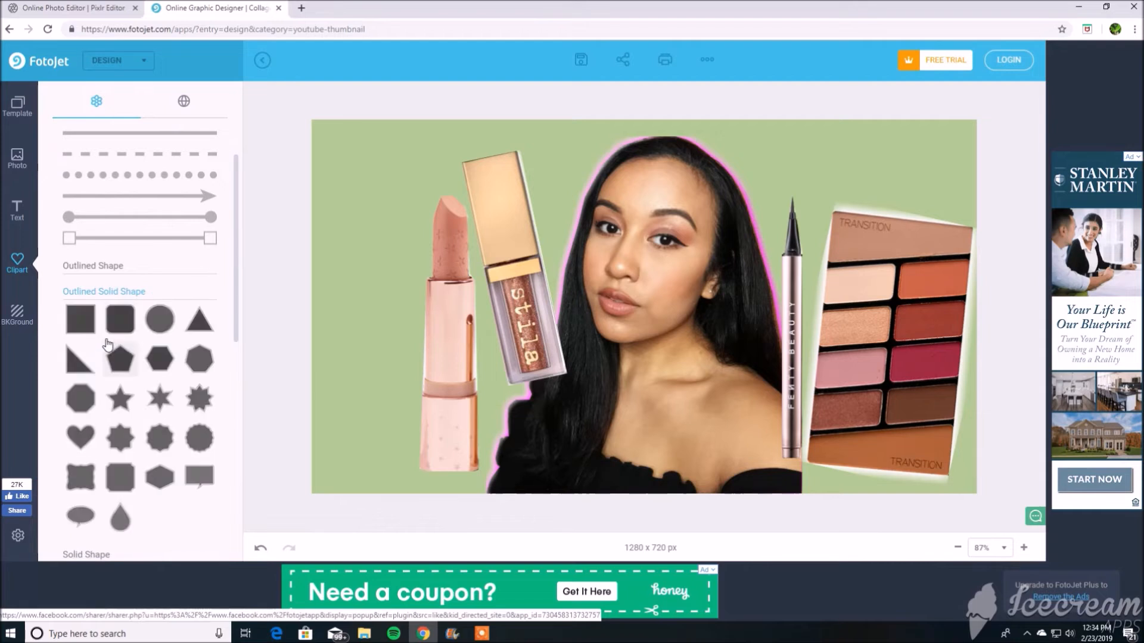
click(88, 328)
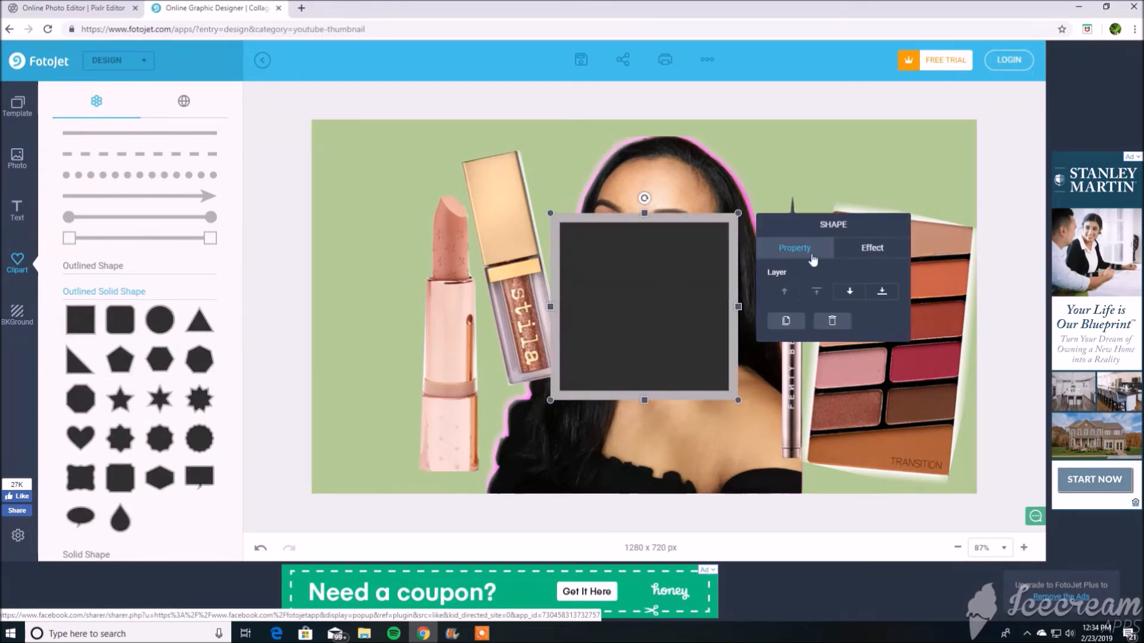
click(849, 246)
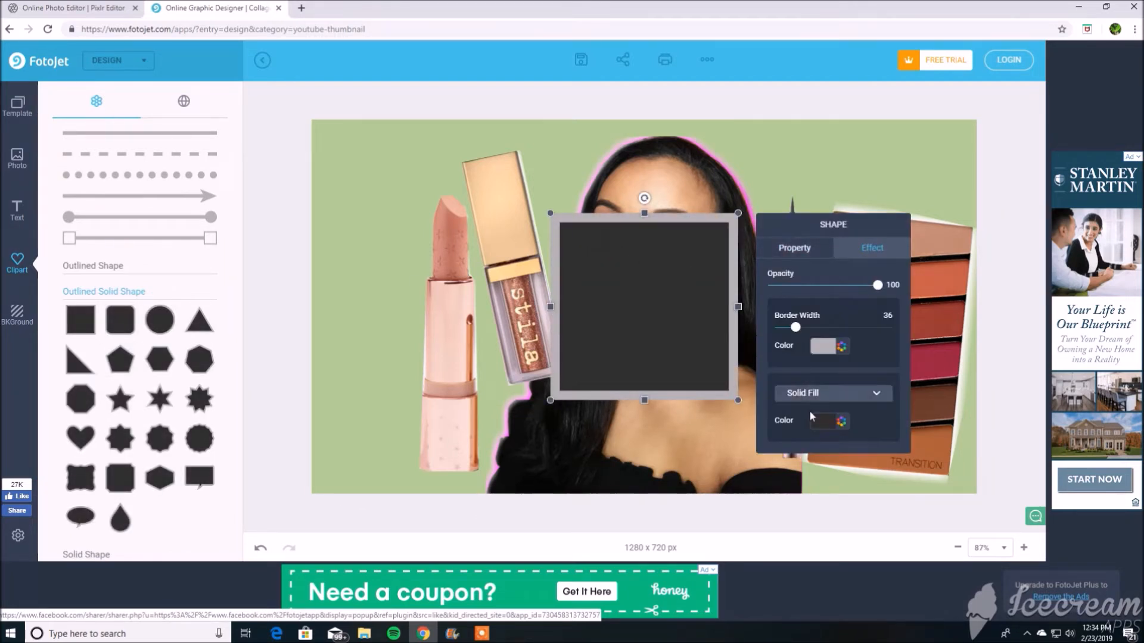
click(807, 396)
click(801, 411)
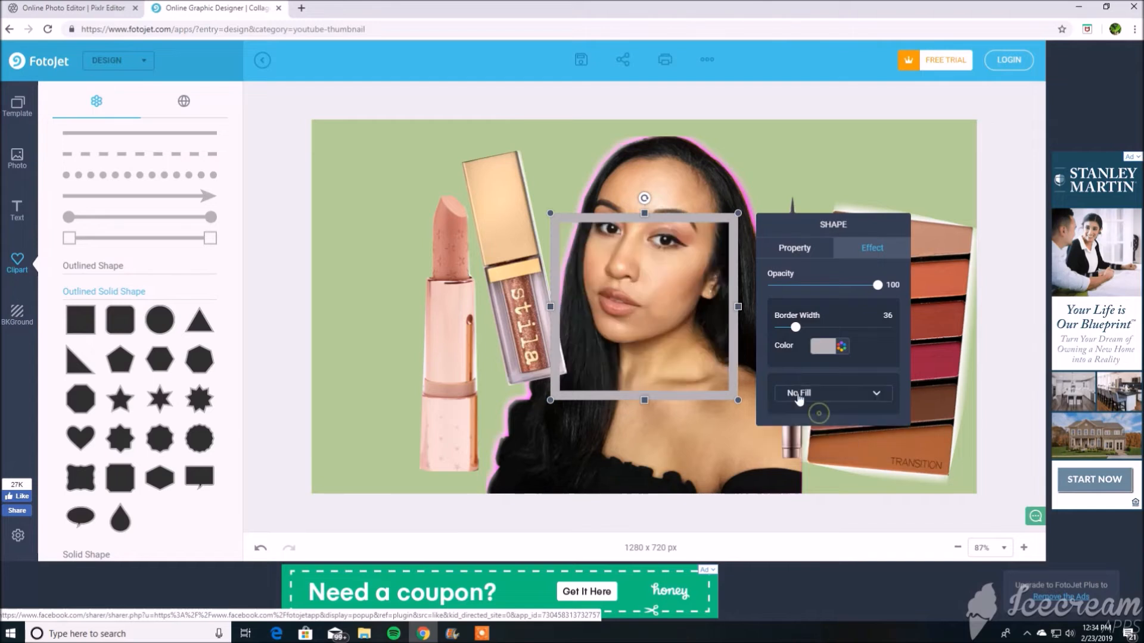
Set the square's border colour to the custom orchid pink DC8ED3
click(828, 350)
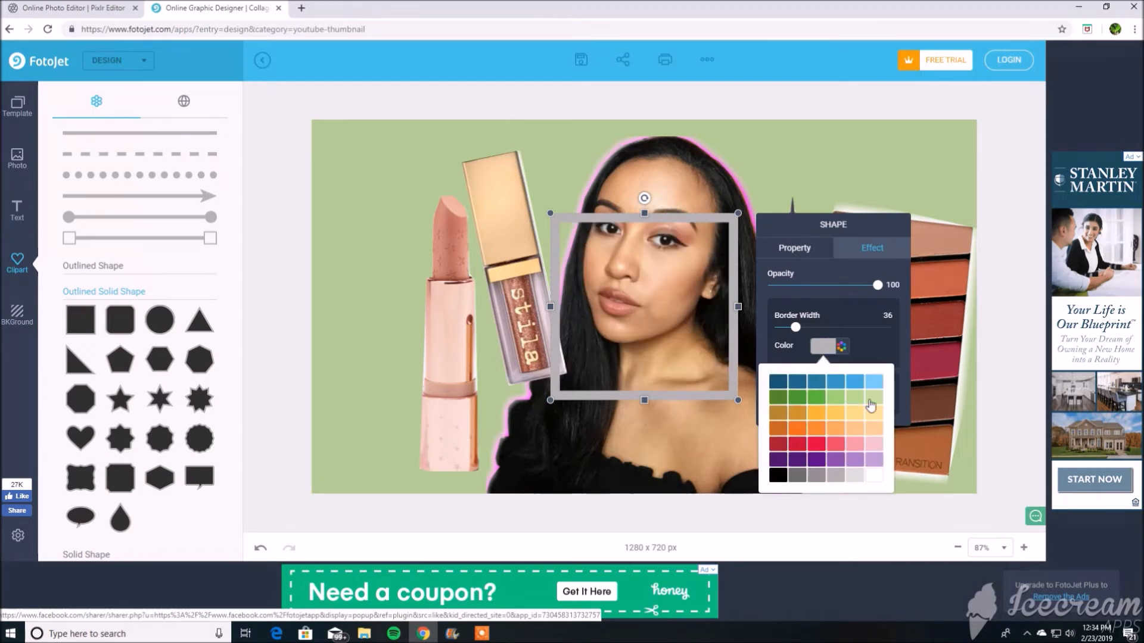
click(829, 447)
click(855, 447)
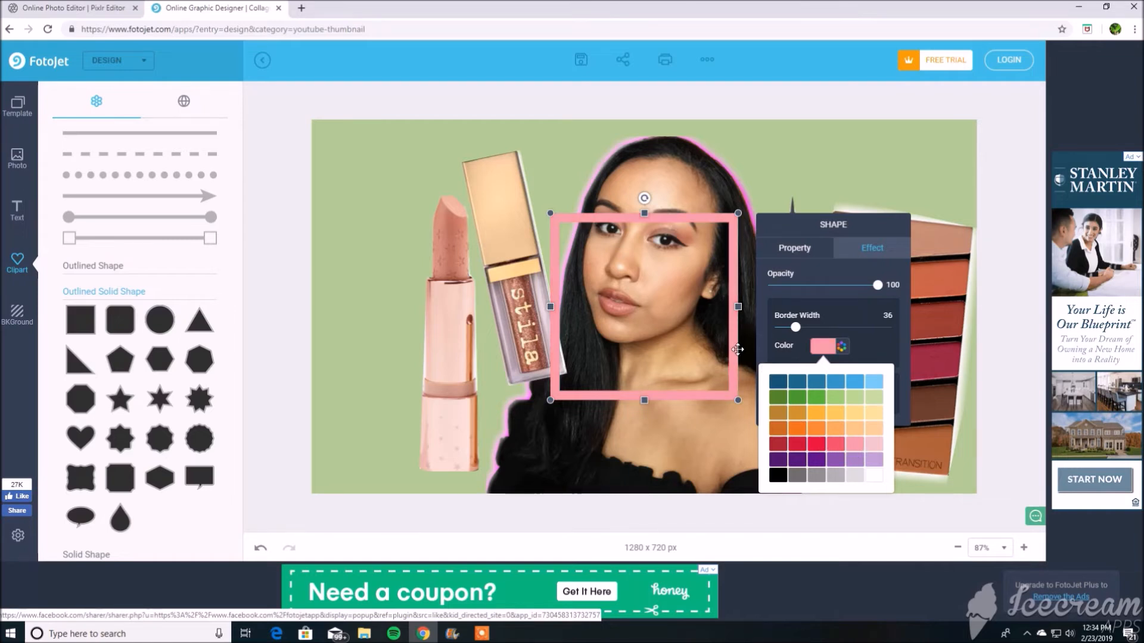
click(841, 346)
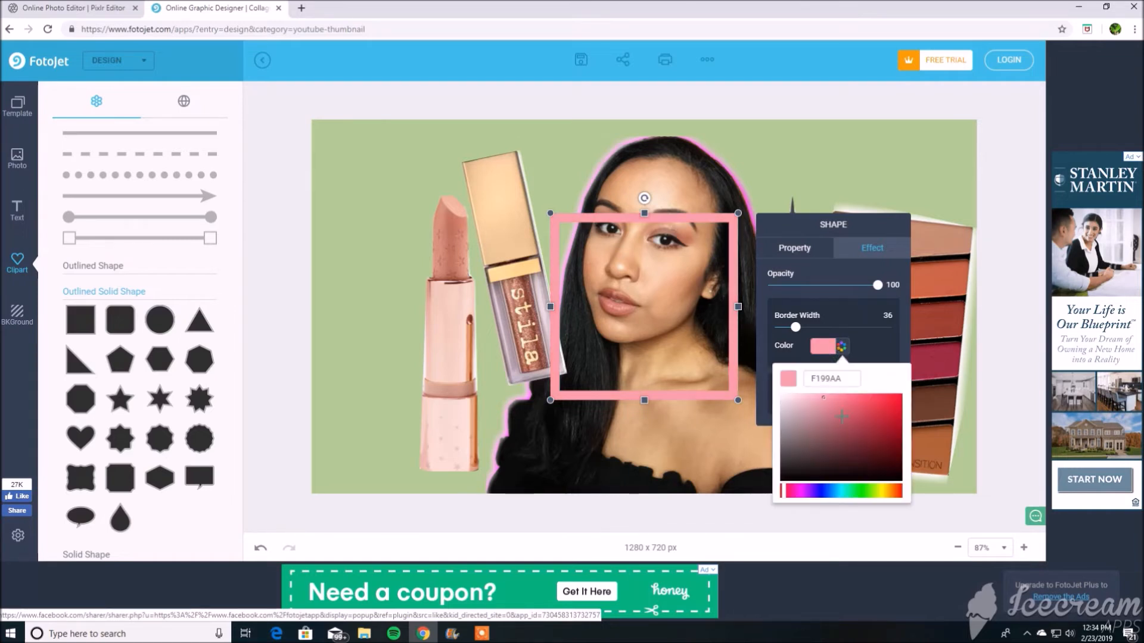
click(822, 405)
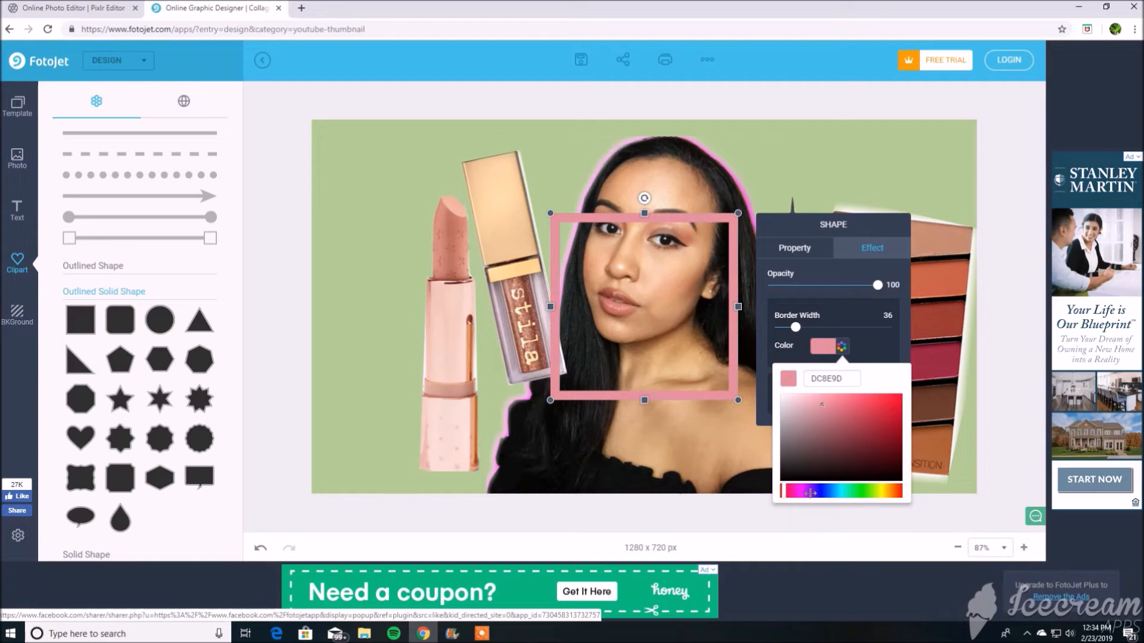
drag(785, 492, 799, 492)
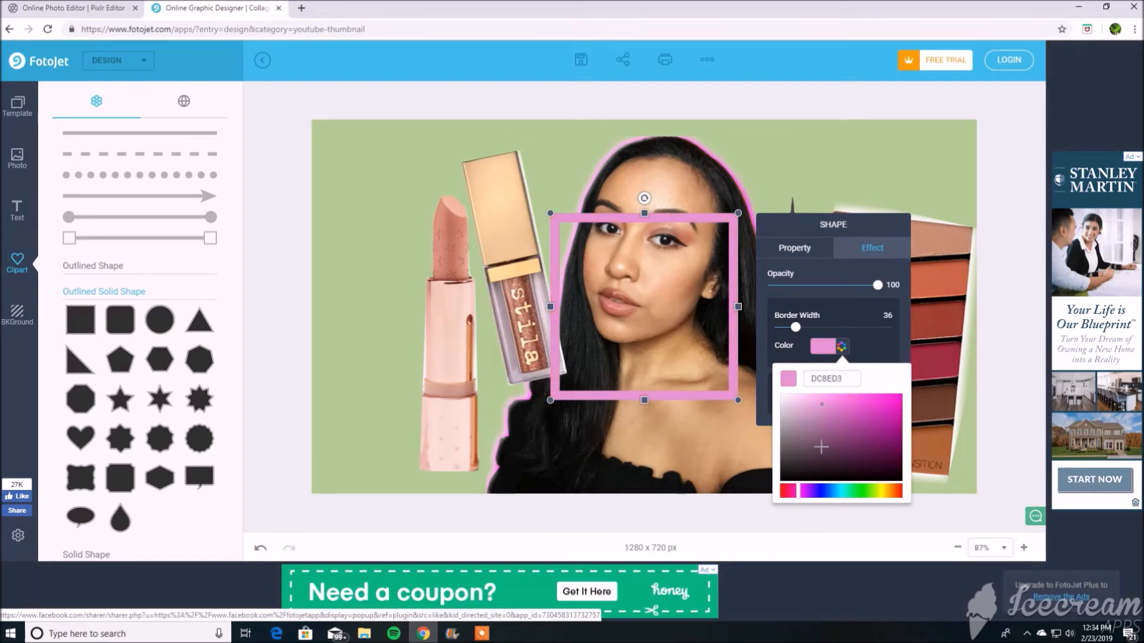
click(824, 262)
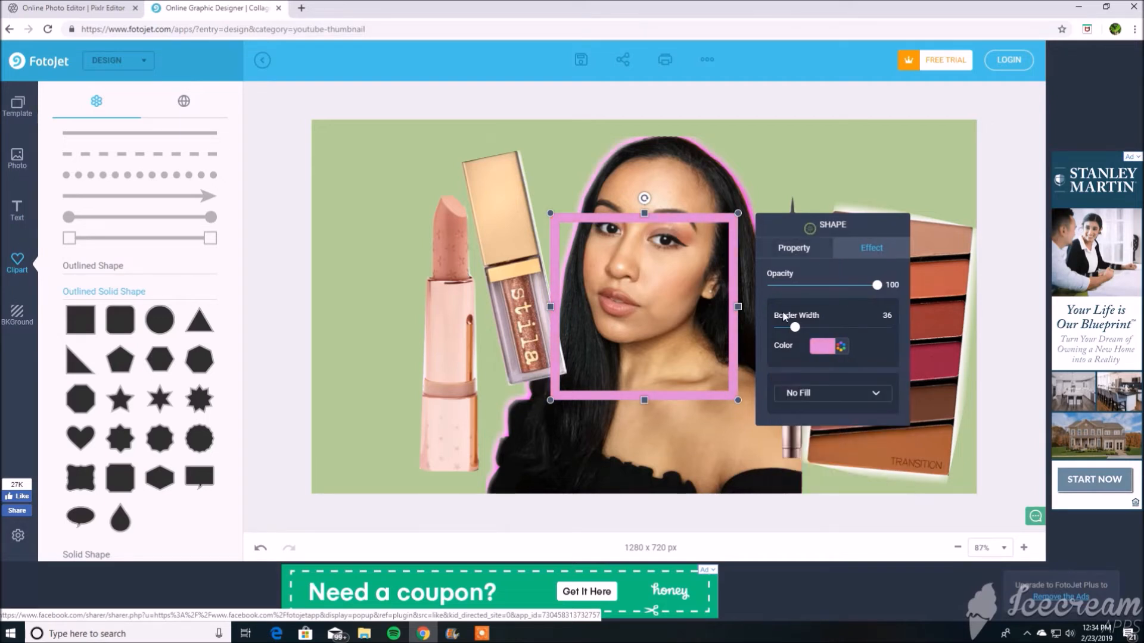
Stretch the pink square outline to the canvas edges so it frames the whole 1280 x 720 px thumbnail
drag(733, 338, 494, 243)
drag(501, 311, 668, 477)
drag(671, 302, 978, 348)
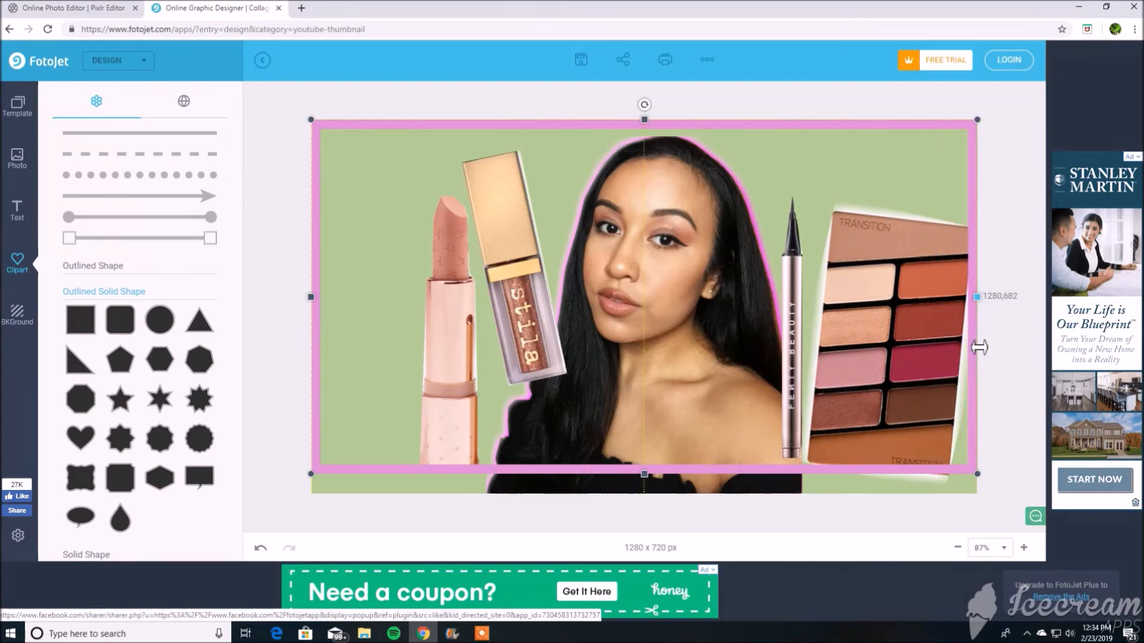
drag(651, 481, 655, 495)
click(273, 256)
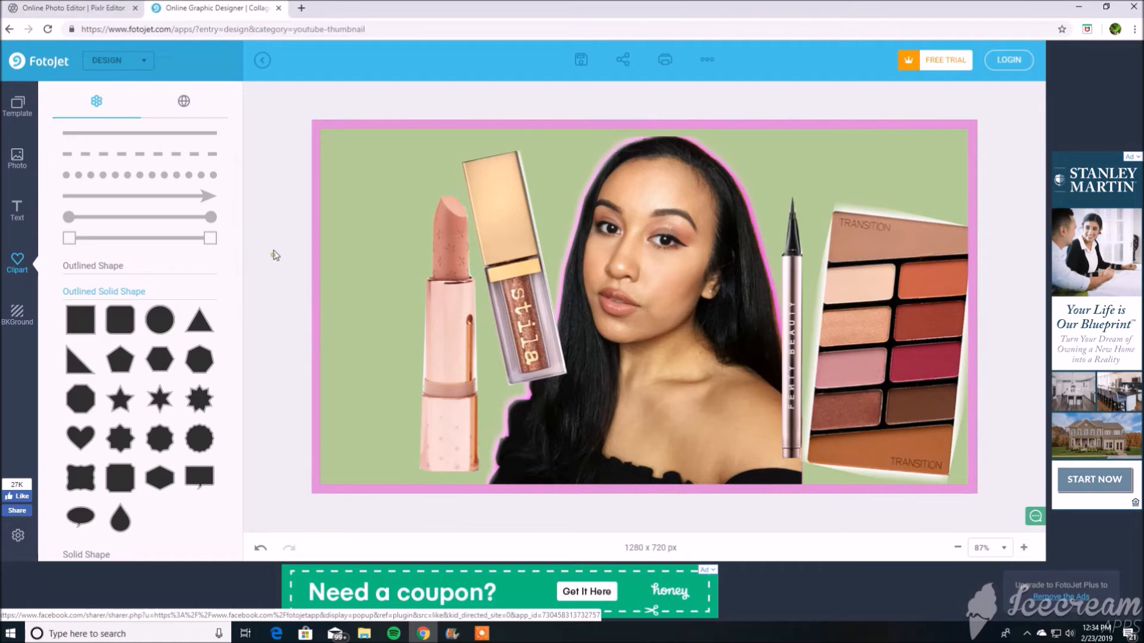
Add a heading with the text "TESTING NEW PRODUCTS?"
click(22, 220)
click(140, 110)
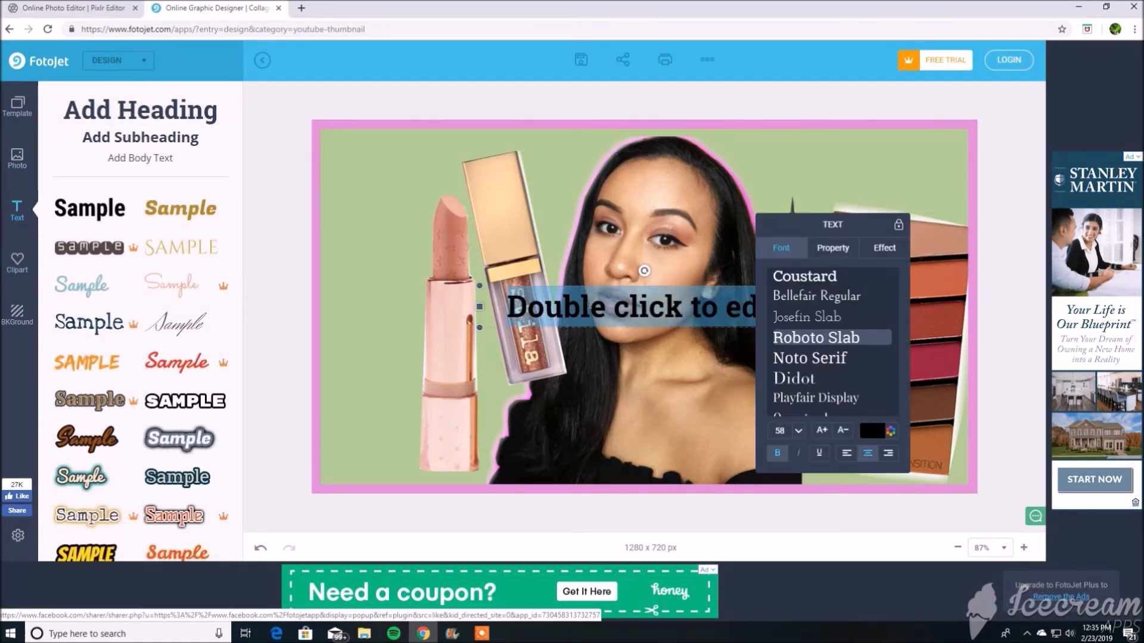
double_click(589, 306)
text(TEST)
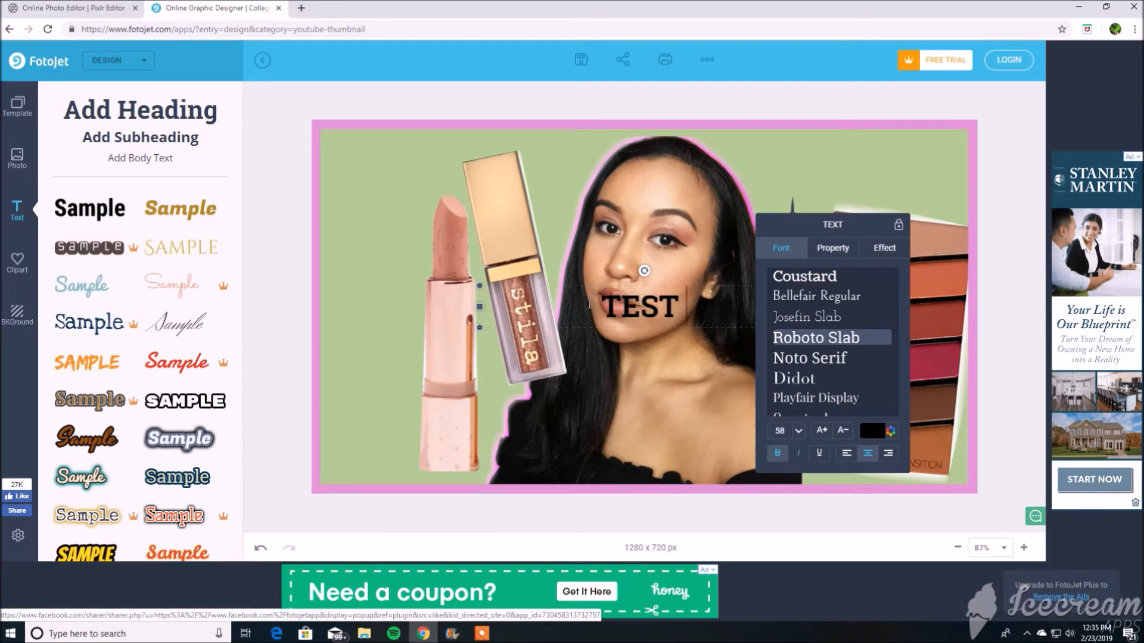
text(ING NEW PRUDCTS?)
key(BackSpace)
key(BackSpace)
key(BackSpace)
key(BackSpace)
key(BackSpace)
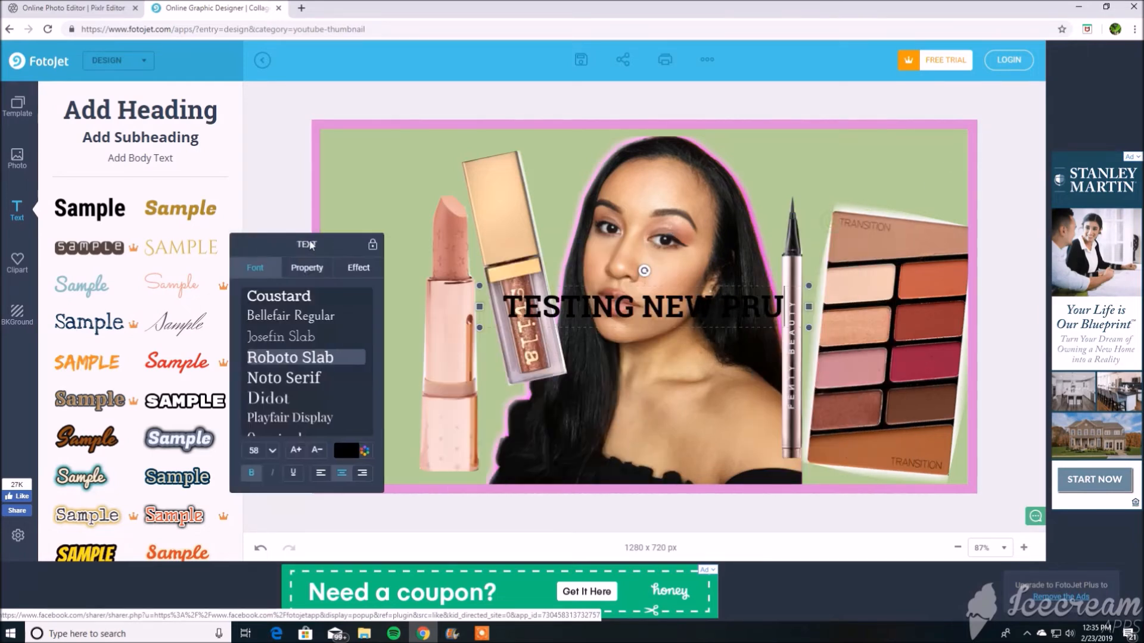
key(BackSpace)
key(BackSpace)
text(RO)
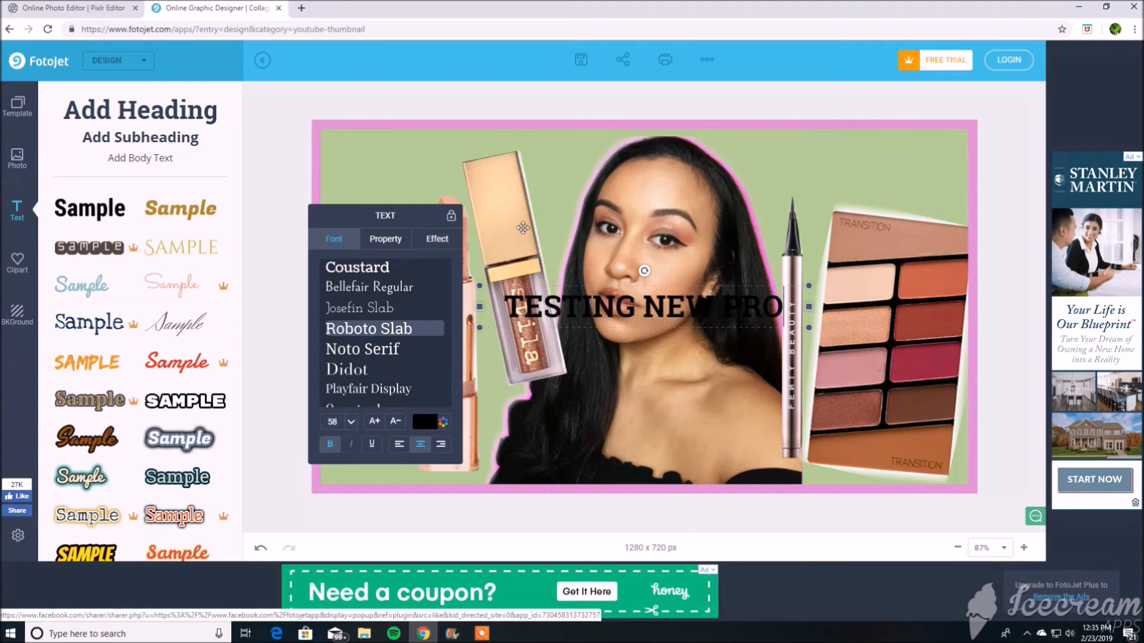
text(DUCTS?)
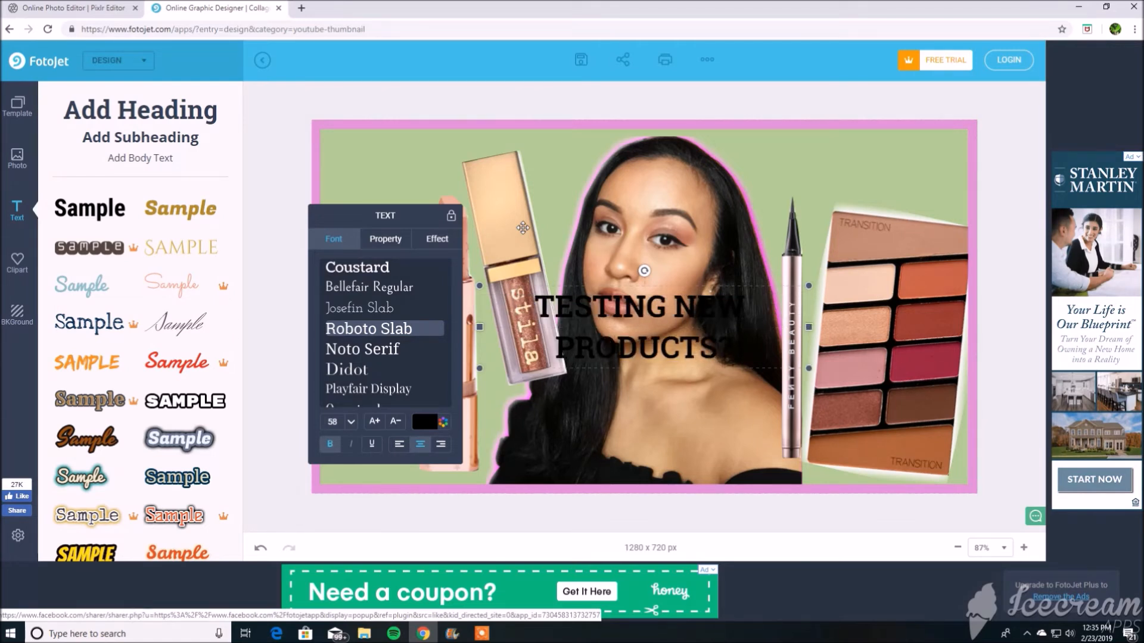
Select all of the heading text and set its colour to white
drag(726, 344, 486, 301)
scroll(381, 357, up, 5)
click(424, 421)
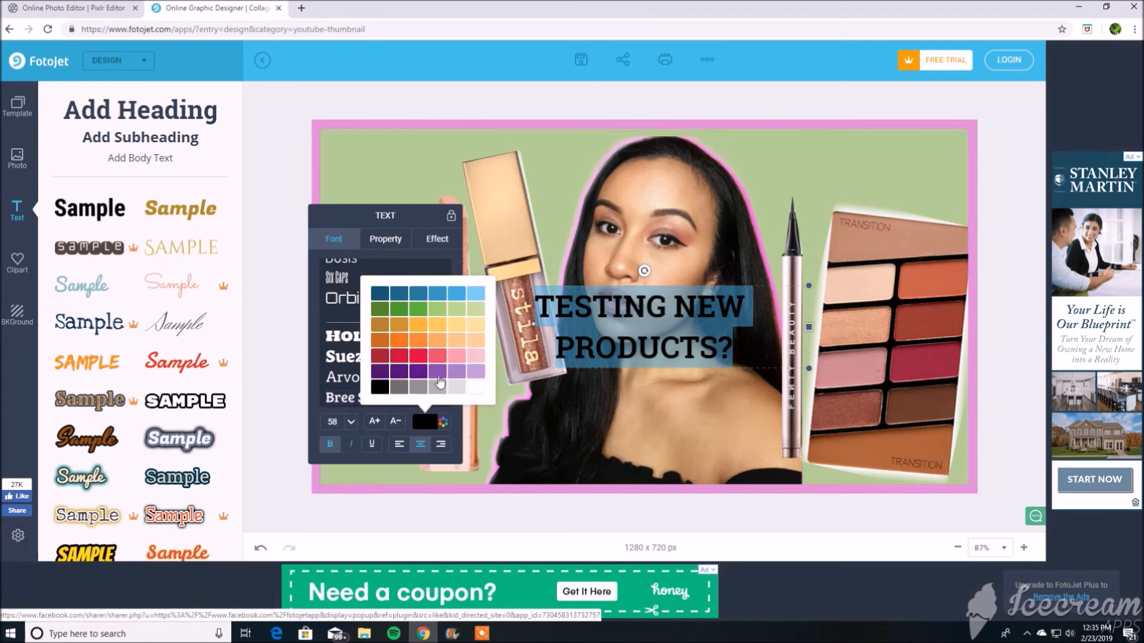
click(475, 387)
Try several heading fonts, choose Fugaz One at size 96, and widen the heading onto one line along the top of the canvas
click(396, 335)
scroll(395, 319, up, 3)
scroll(396, 320, down, 10)
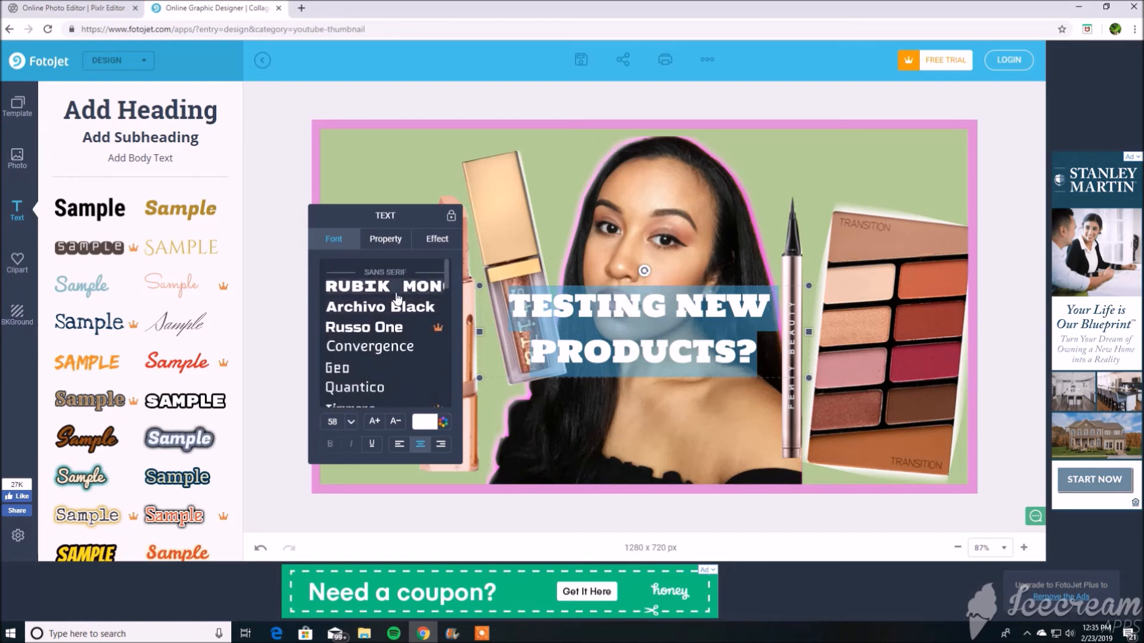
click(397, 291)
click(399, 306)
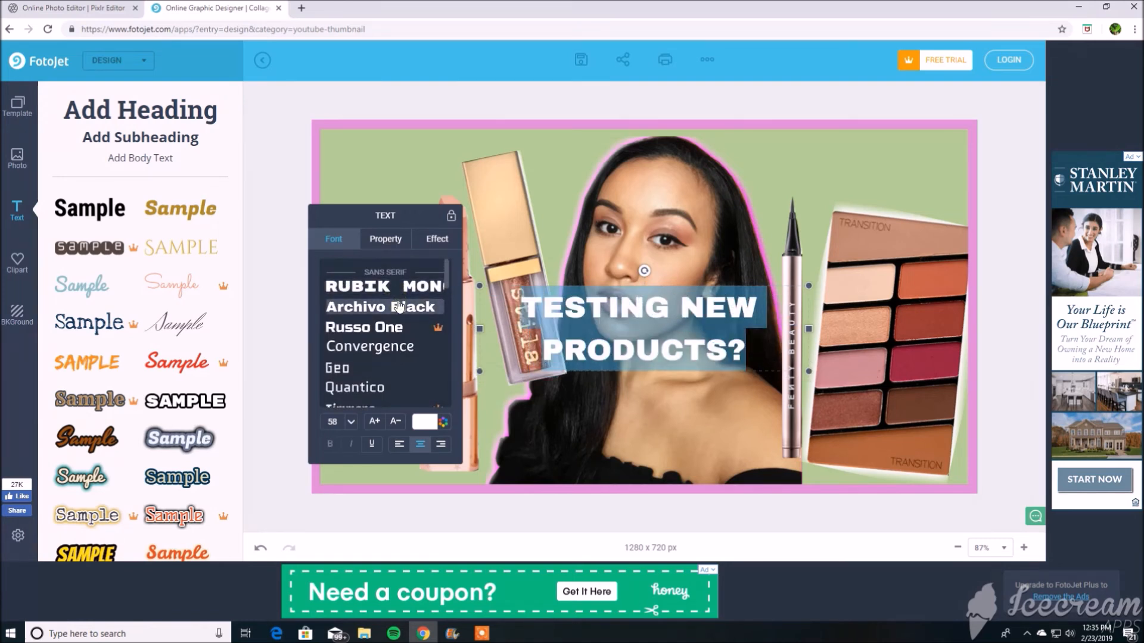
scroll(387, 321, down, 10)
scroll(386, 334, down, 8)
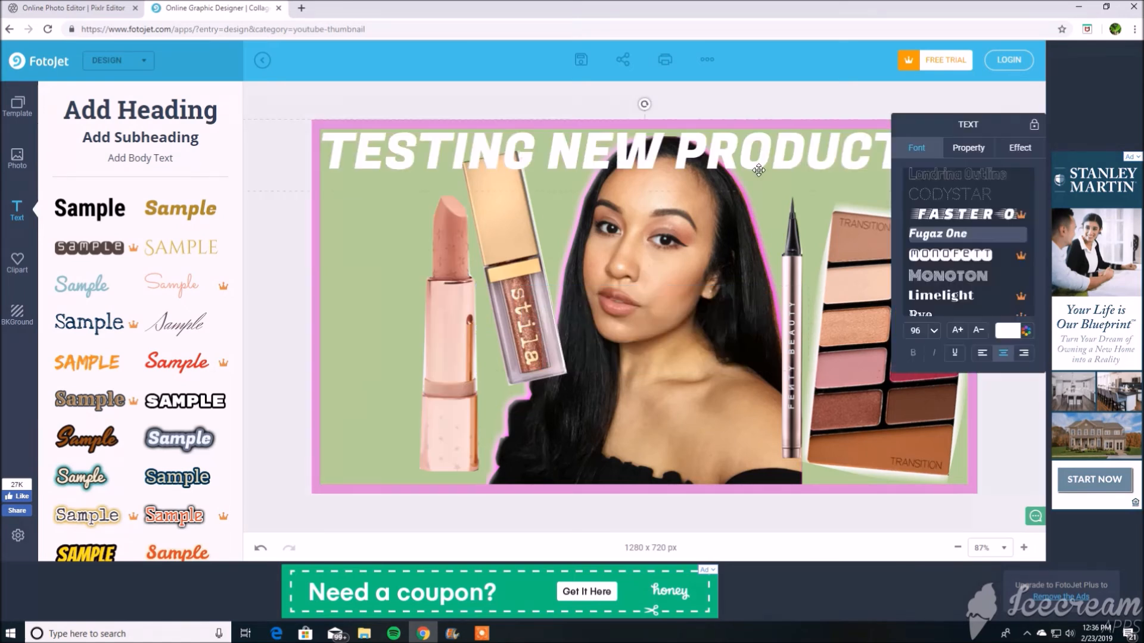
Give the "TESTING NEW PRODUCTS?" heading a black outline with a width of 37
click(1020, 147)
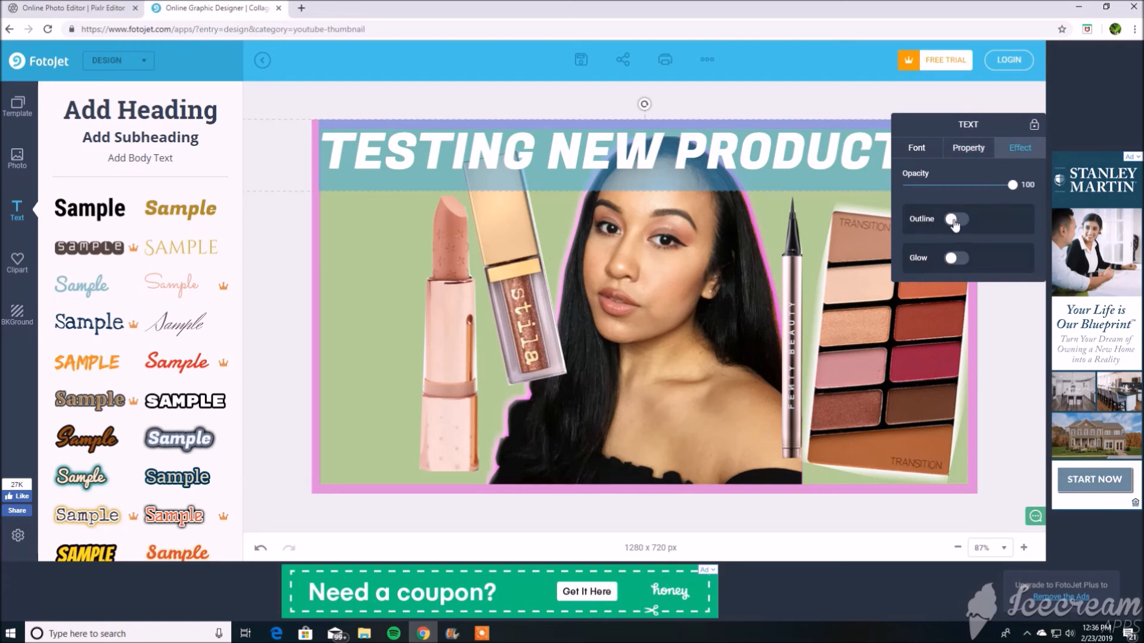
click(959, 221)
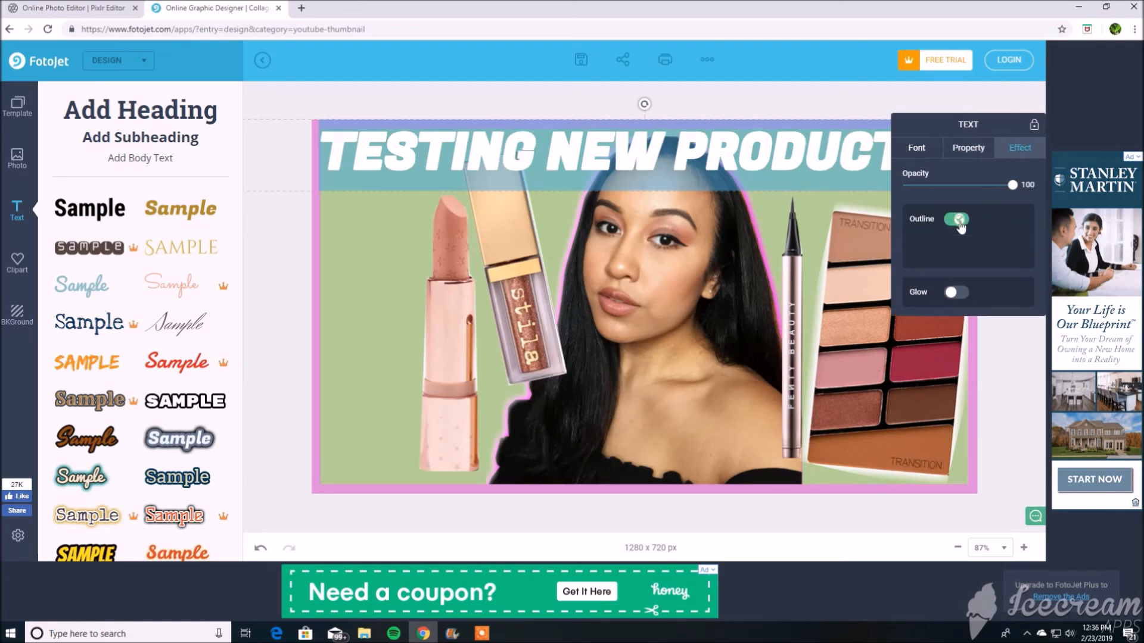
click(977, 244)
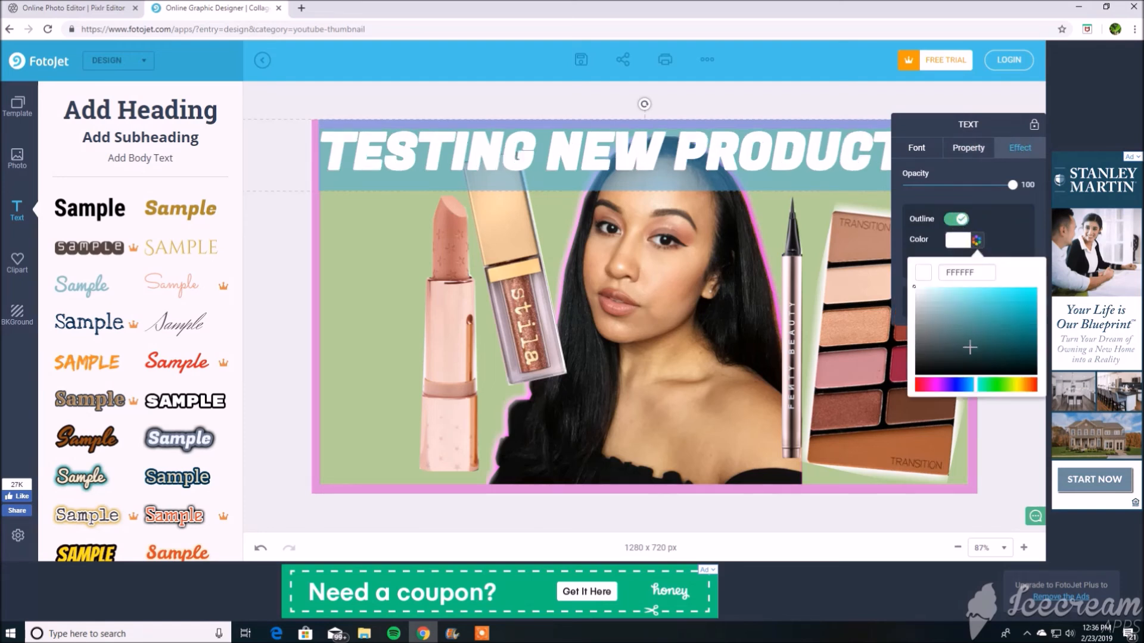
drag(926, 300, 923, 403)
click(1001, 243)
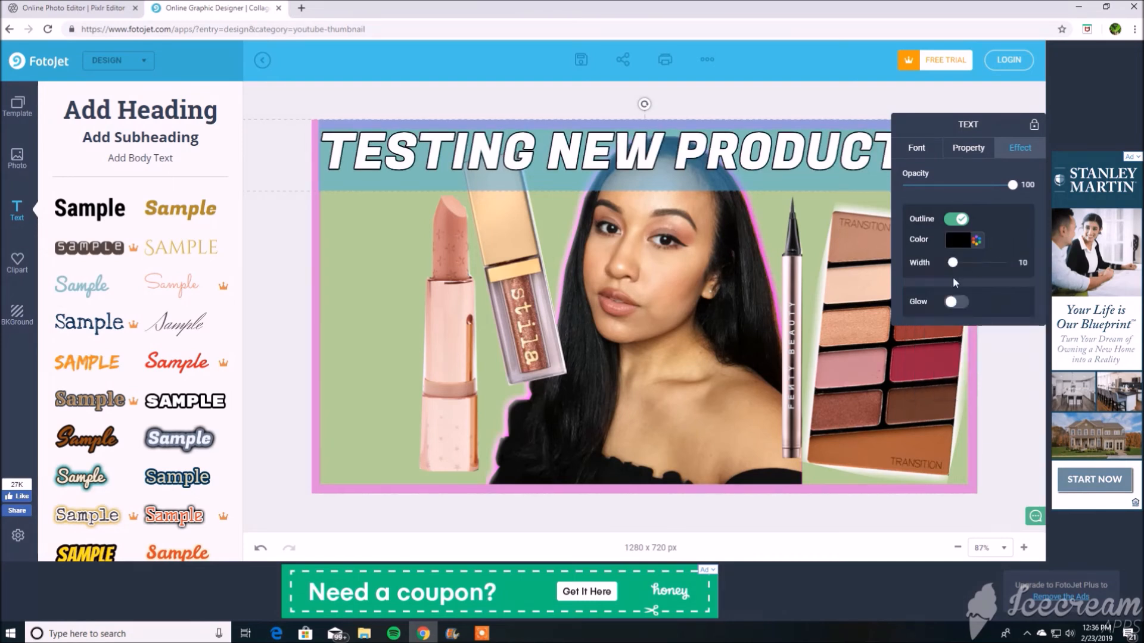
drag(953, 262, 969, 263)
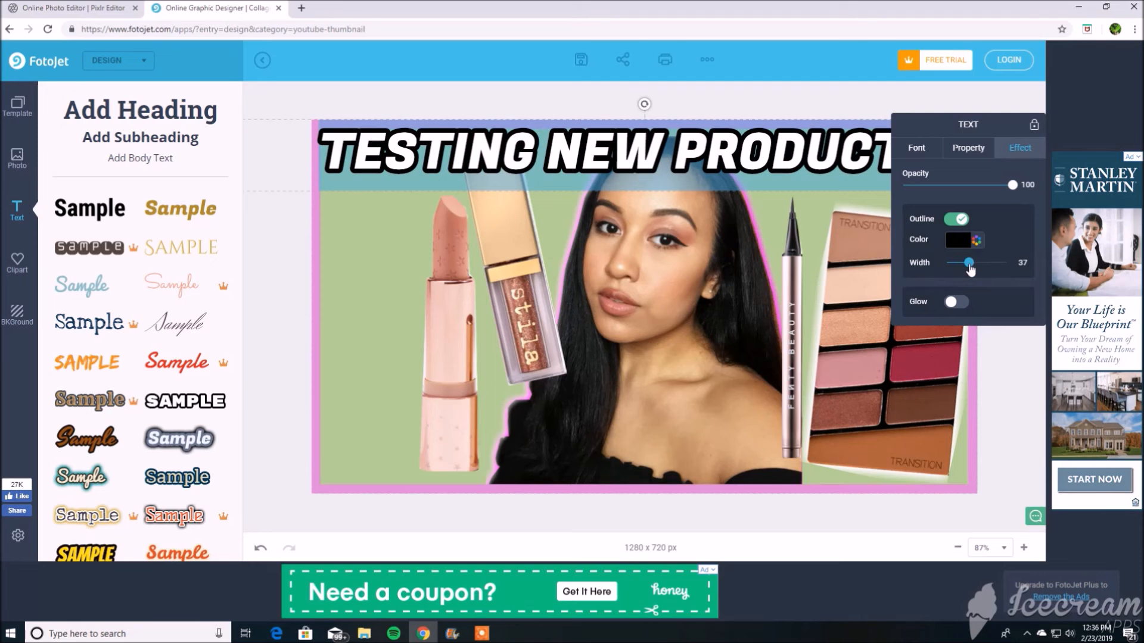
click(811, 109)
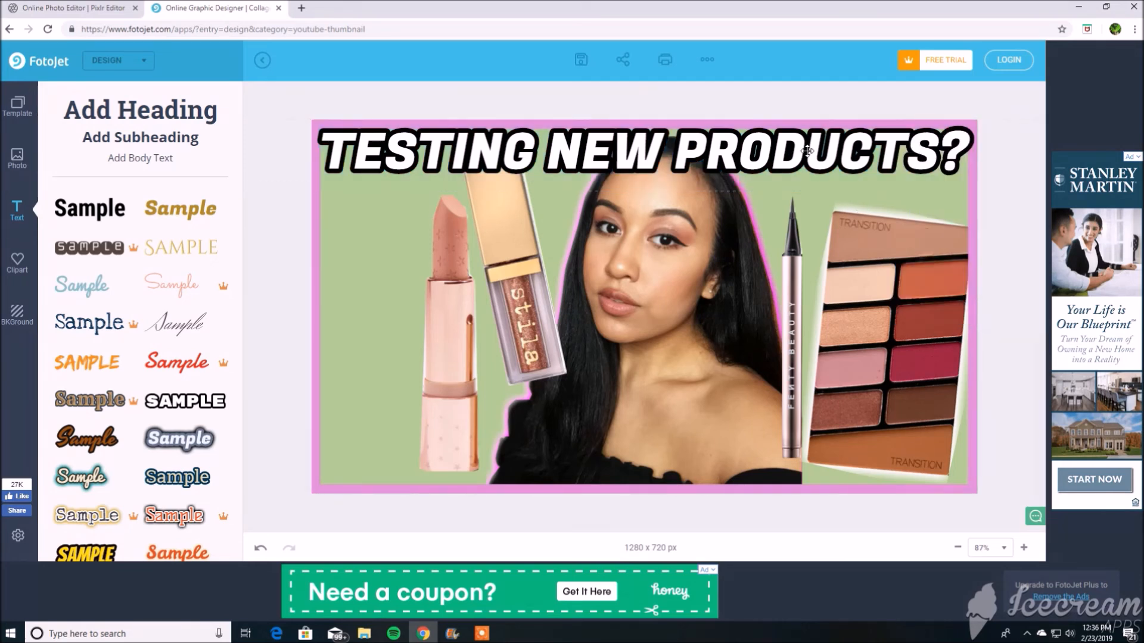
Add the yelling emoji clipart with squeezed-shut eyes, shrink it, and place it on the green area left of the lipstick
click(17, 262)
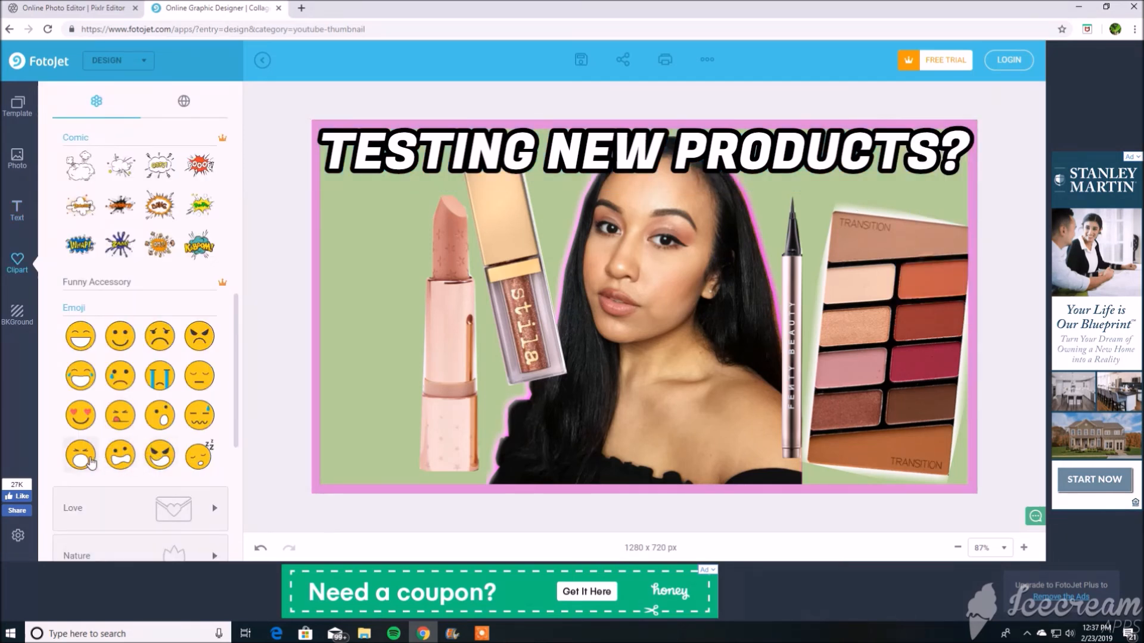
click(89, 458)
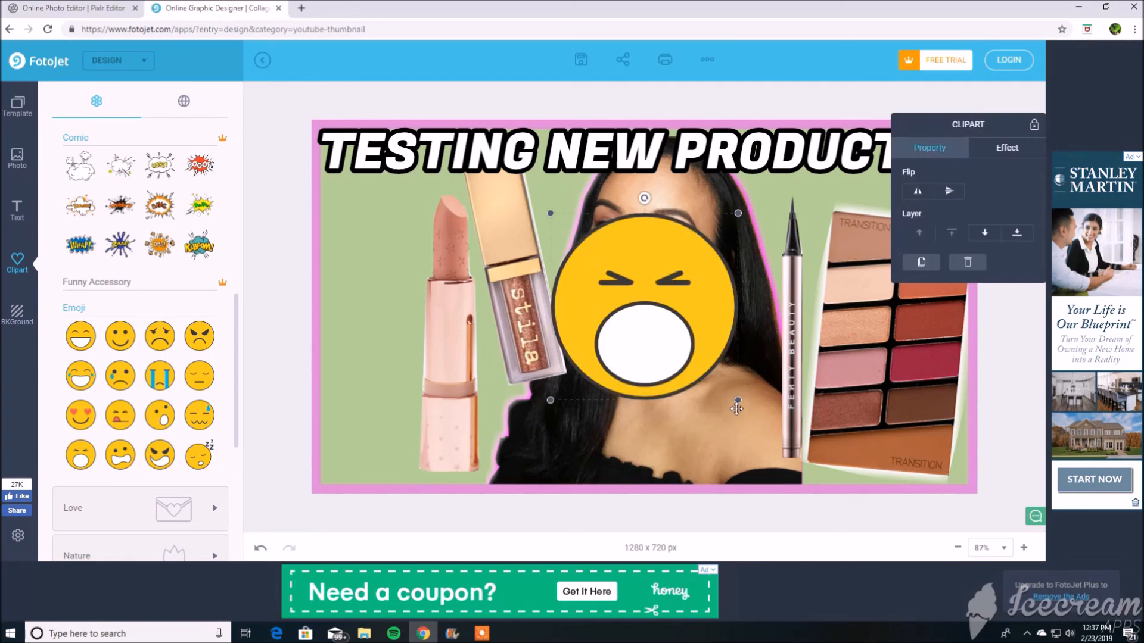
drag(734, 403, 635, 298)
drag(602, 259, 390, 249)
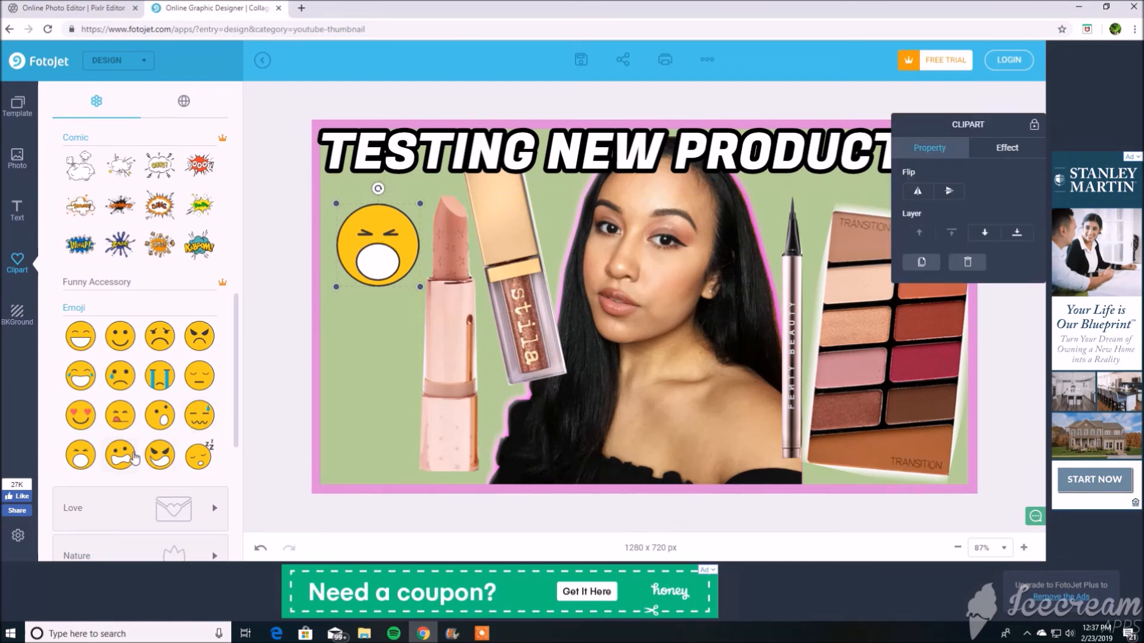
Tilt the emoji slightly counterclockwise, enlarge it a little, and shift it so it slightly overlaps the lipstick below the heading
drag(379, 191, 362, 191)
drag(437, 281, 457, 294)
mouse_move(408, 255)
mouse_down()
mouse_move(395, 263)
mouse_move(403, 270)
mouse_up()
click(288, 153)
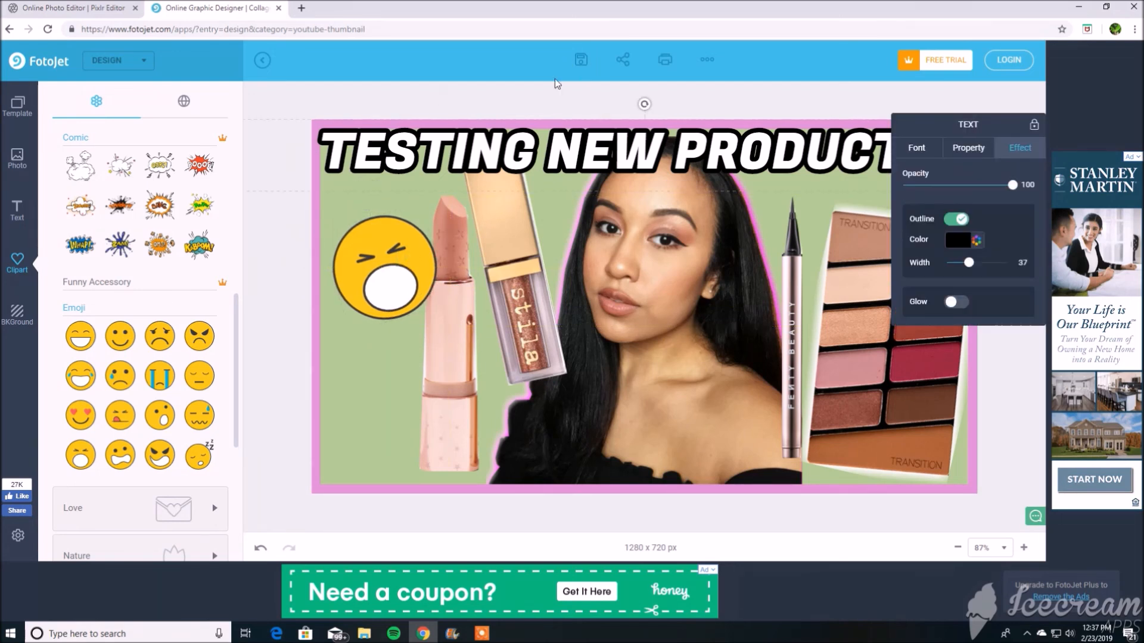
click(561, 92)
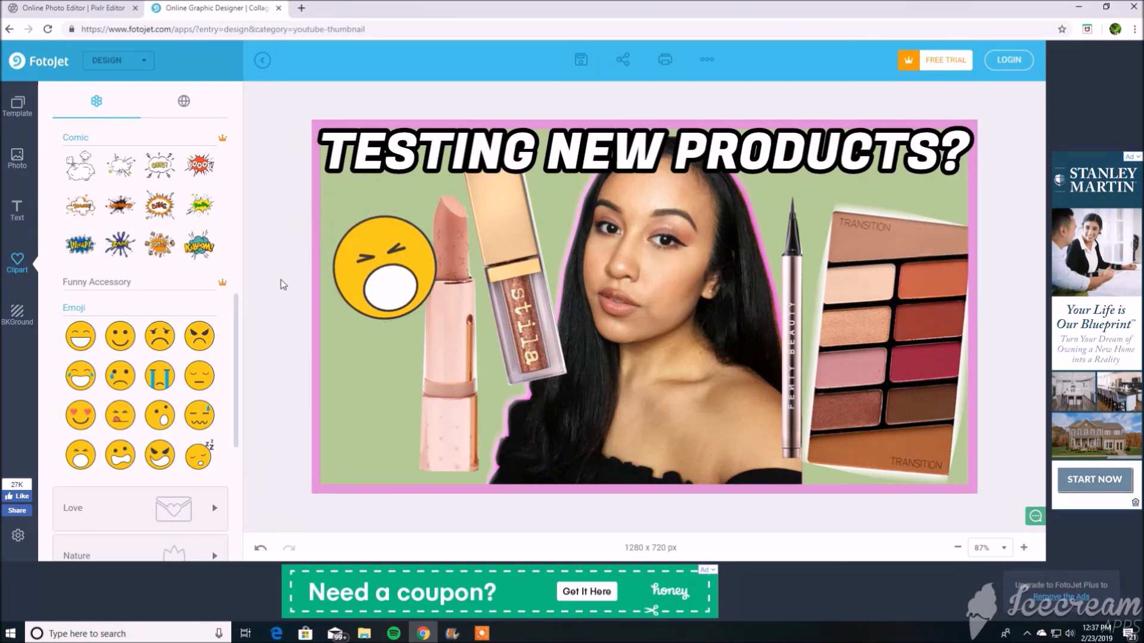